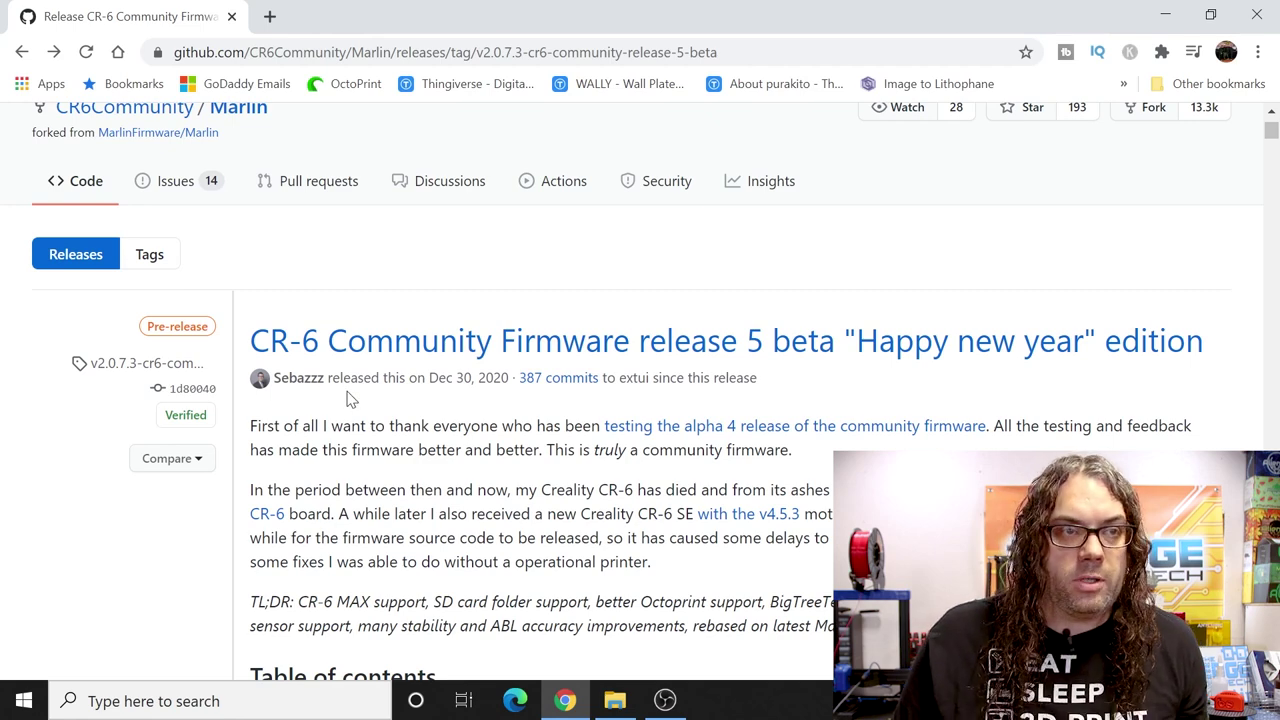
# - Read through the CR-6 Community Firmware release 5 beta notes, including the safety and user interface sections
pyautogui.scroll(-3, 342, 398)
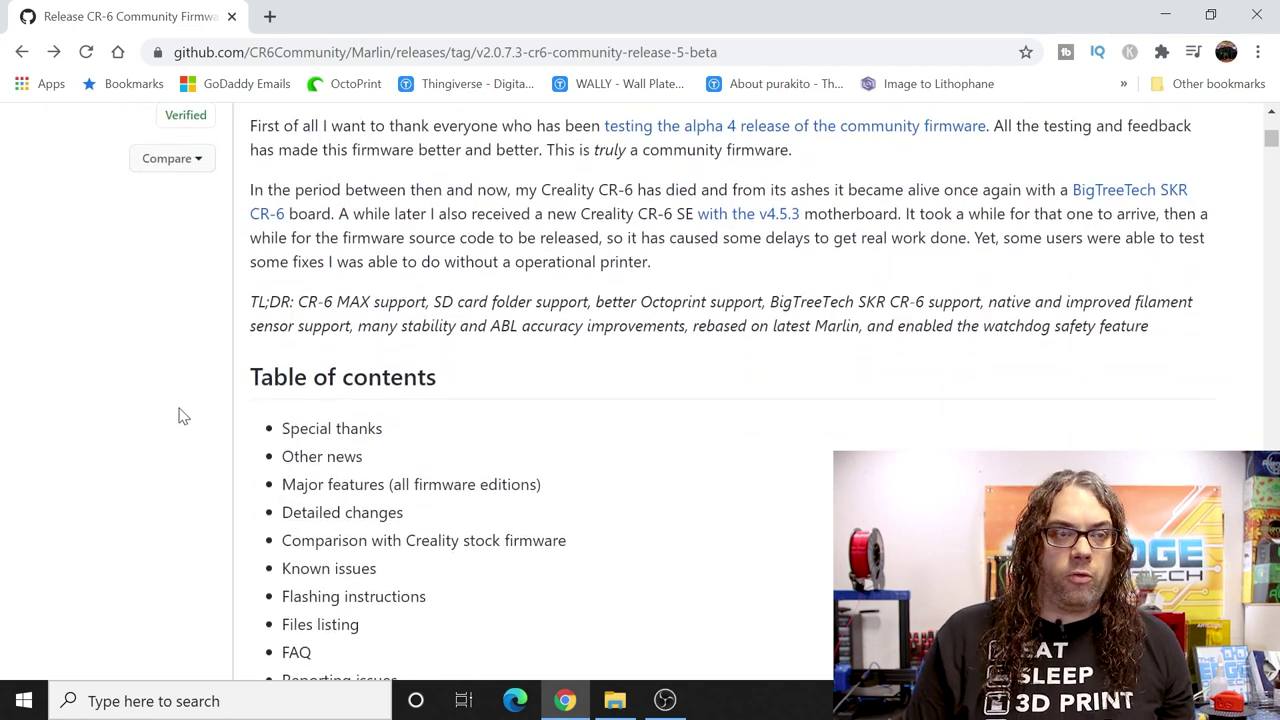
pyautogui.scroll(-5, 383, 535)
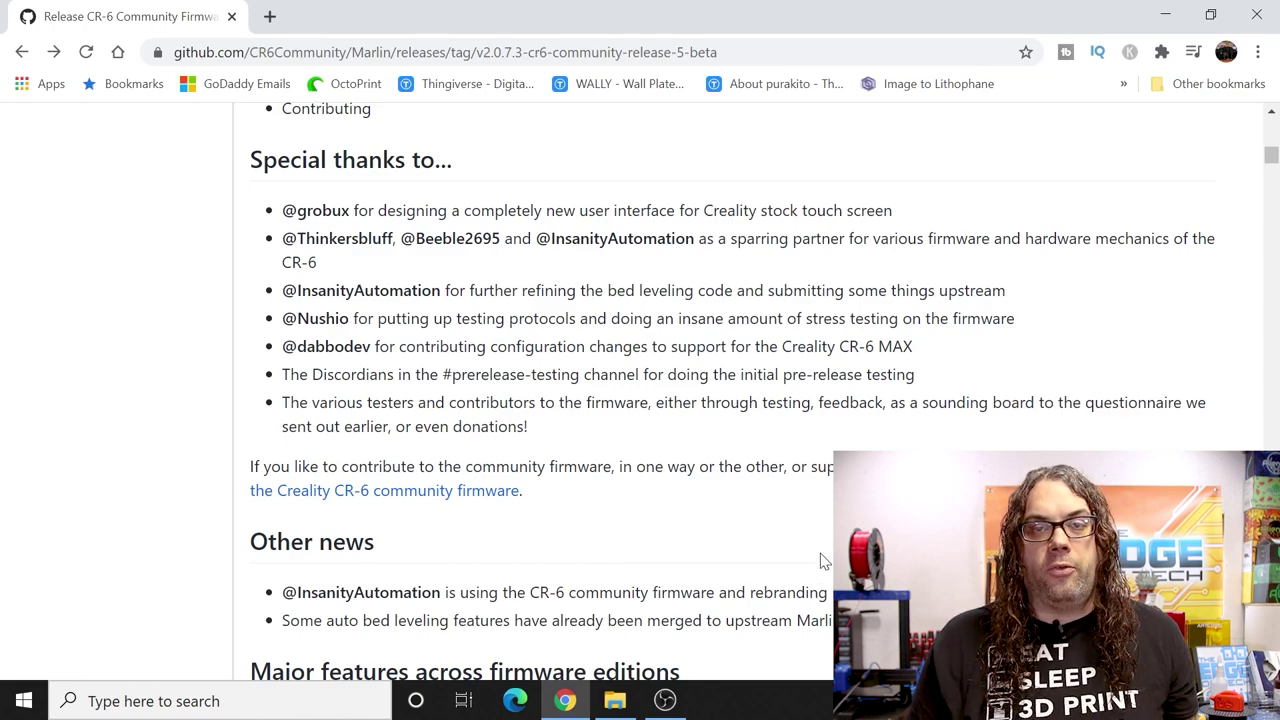
pyautogui.scroll(-8, 826, 557)
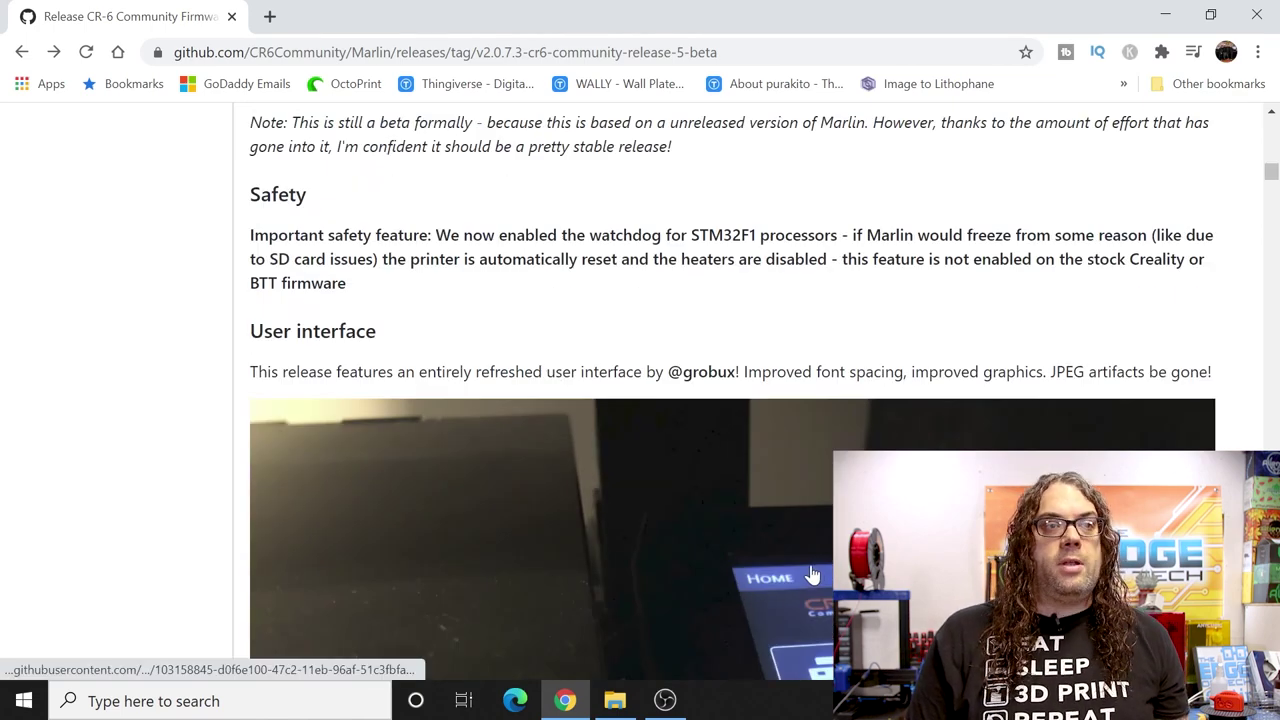
pyautogui.scroll(-2, 811, 572)
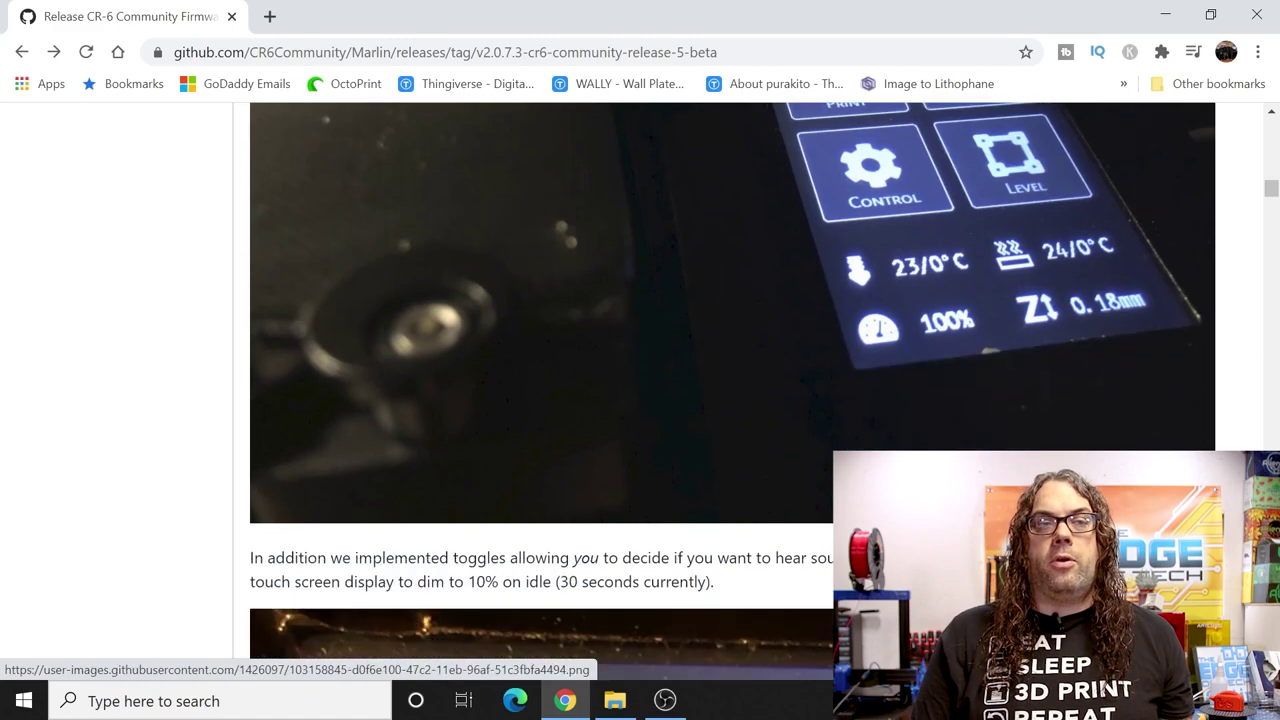
pyautogui.scroll(2, 811, 572)
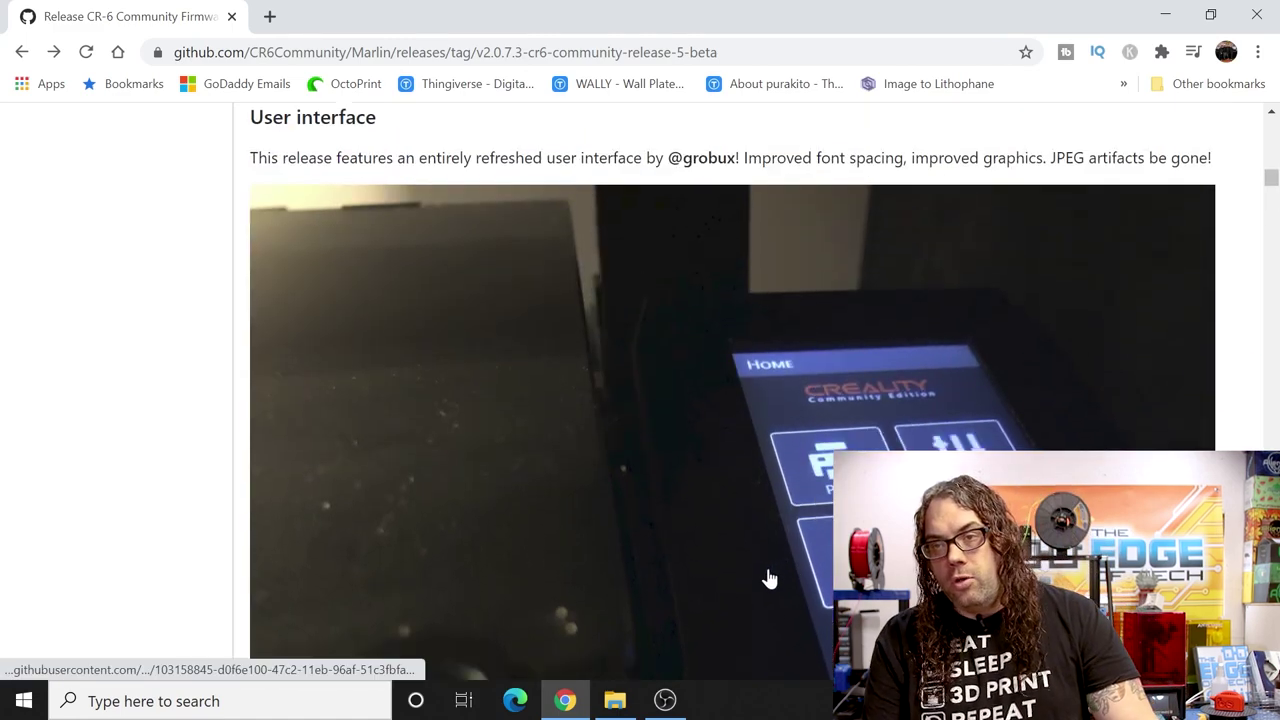
pyautogui.scroll(-1, 767, 579)
pyautogui.scroll(-5, 767, 579)
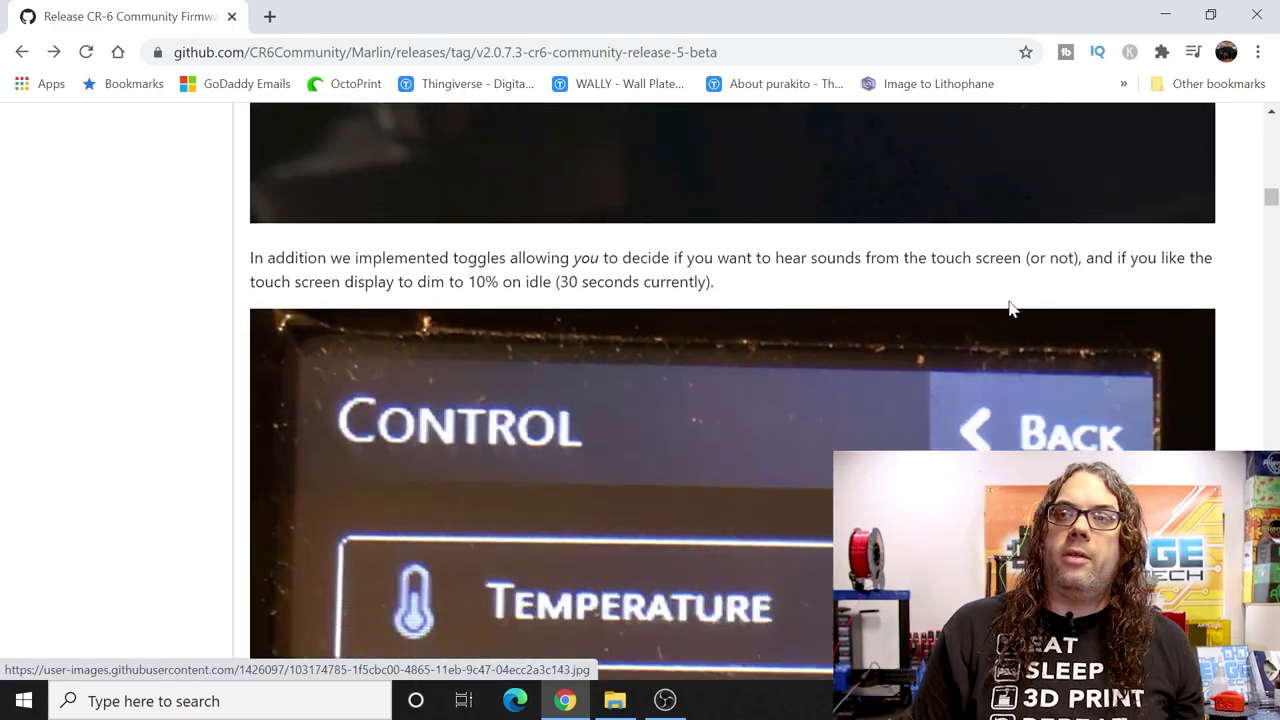
pyautogui.moveTo(1268, 198); pyautogui.dragTo(1268, 623)
pyautogui.scroll(-3, 500, 457)
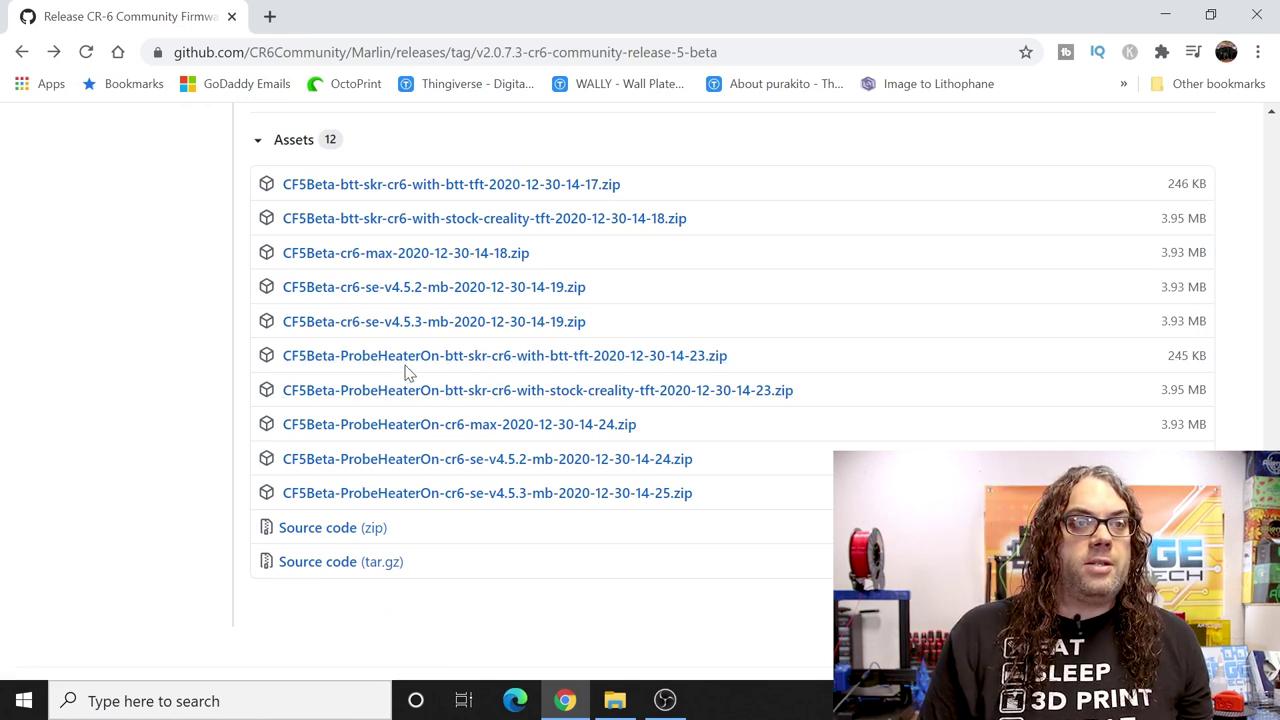
pyautogui.click(428, 290)
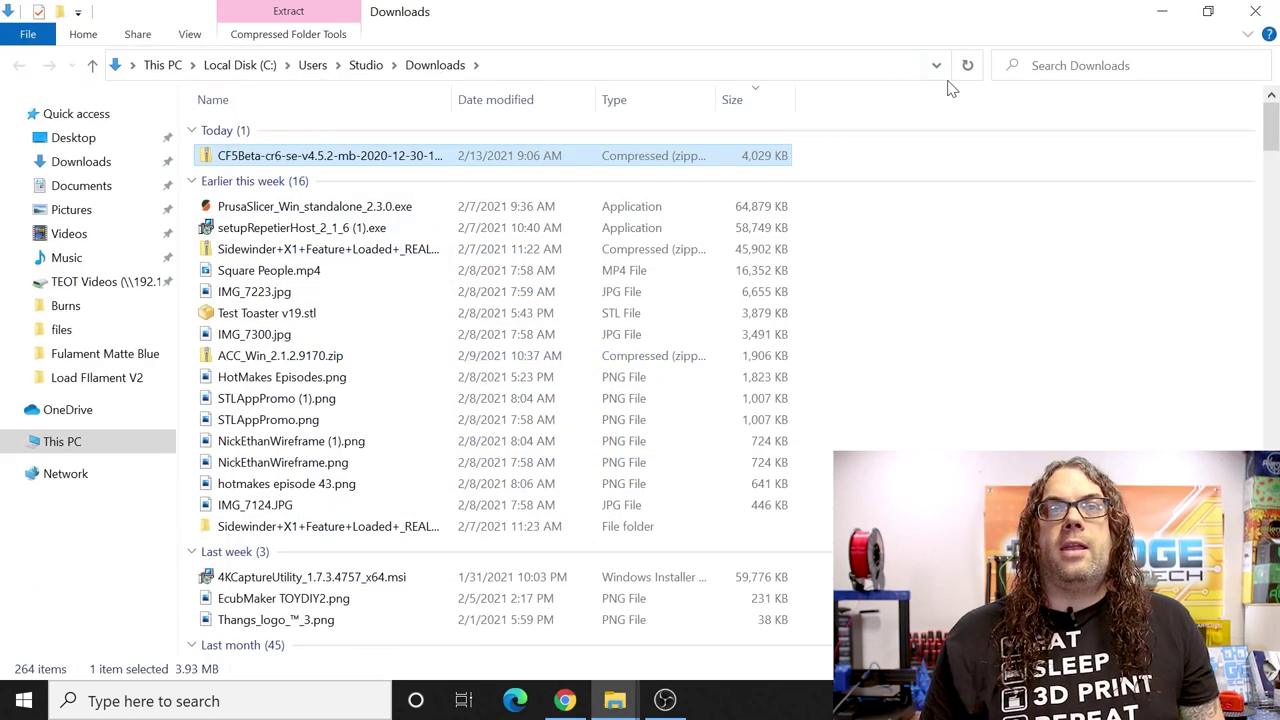
# - Extract the downloaded CF5Beta-cr6-se-v4.5.2 firmware archive into its own folder in Downloads
pyautogui.rightClick(240, 165)
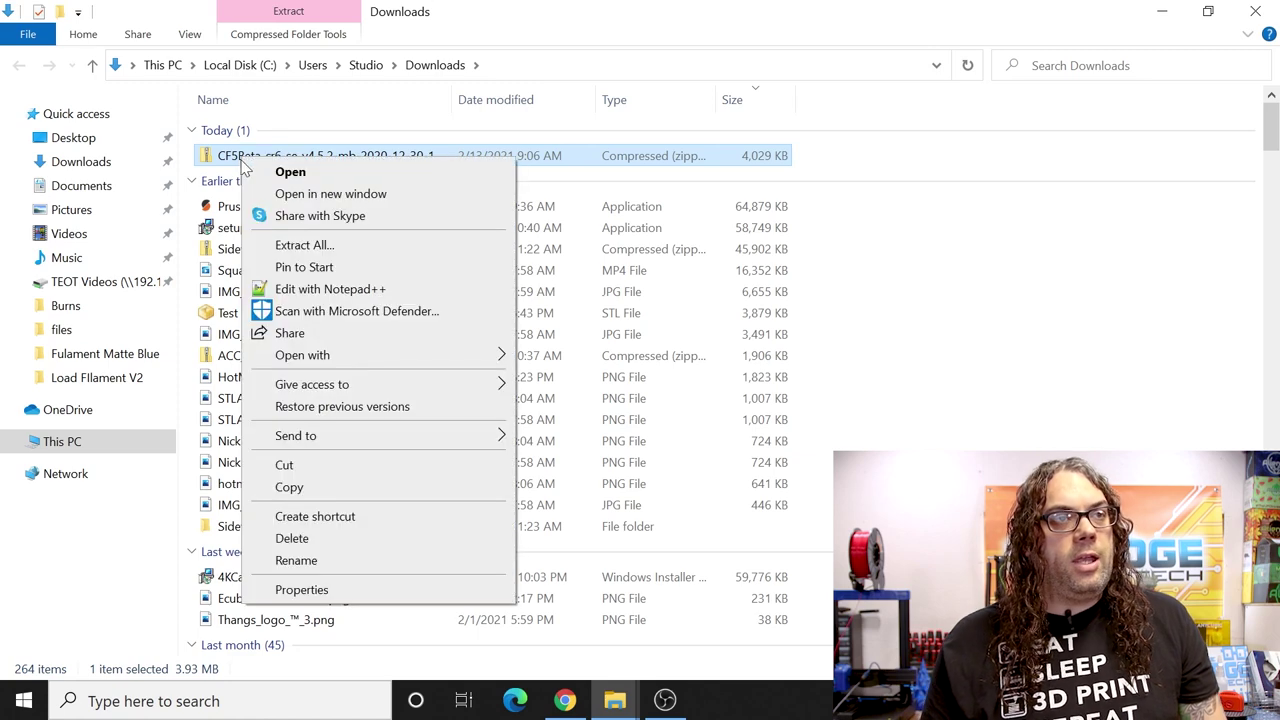
pyautogui.click(303, 248)
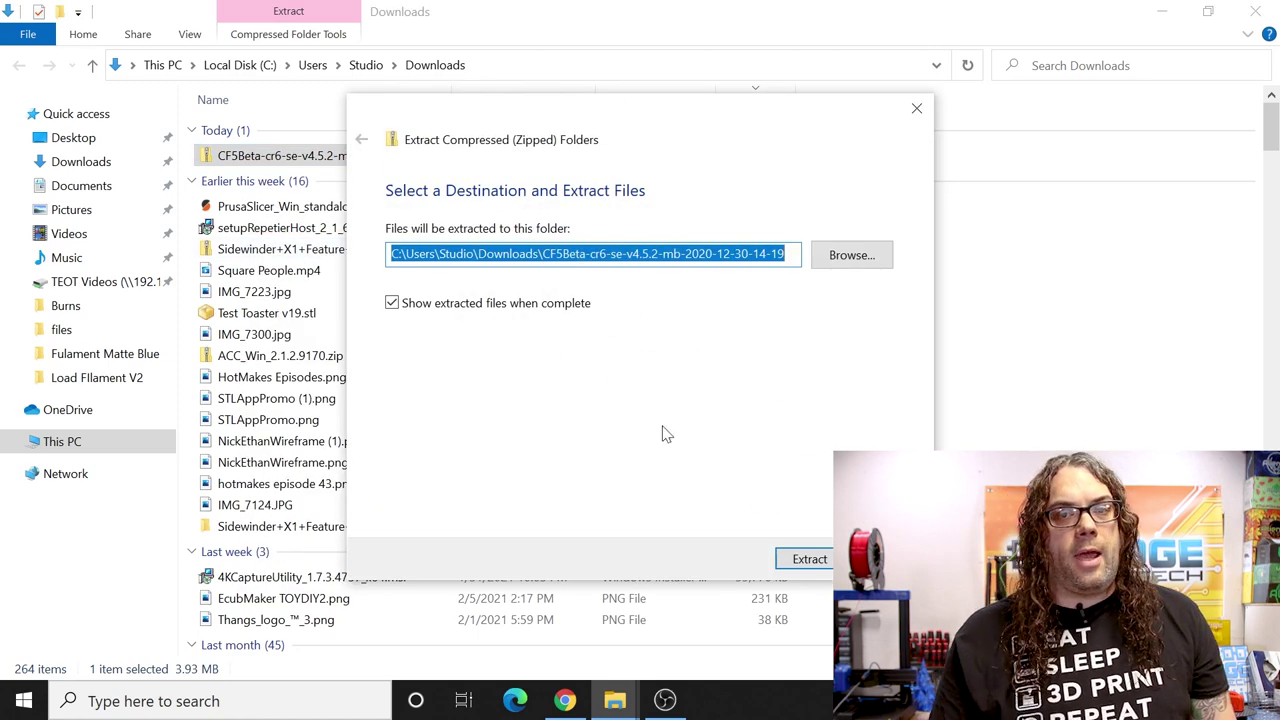
pyautogui.click(802, 565)
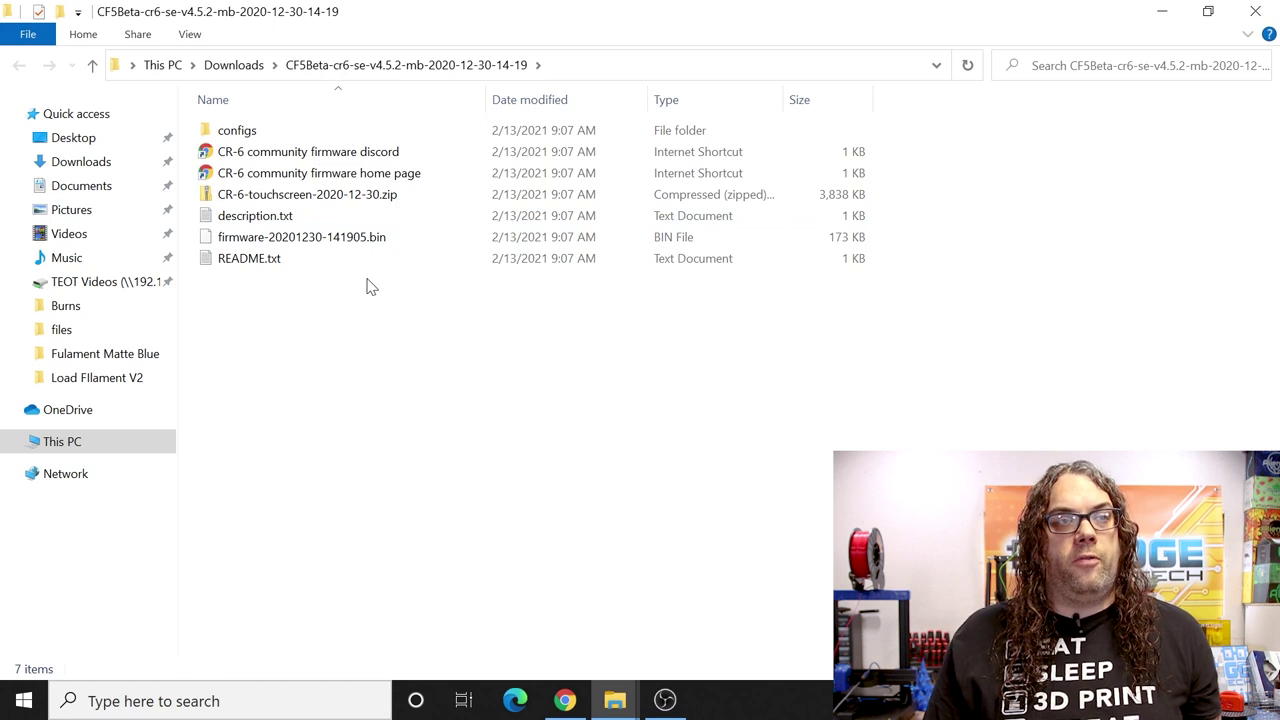
# - Extract CR-6-touchscreen-2020-12-30.zip into its own folder inside the extracted firmware folder
pyautogui.click(325, 197)
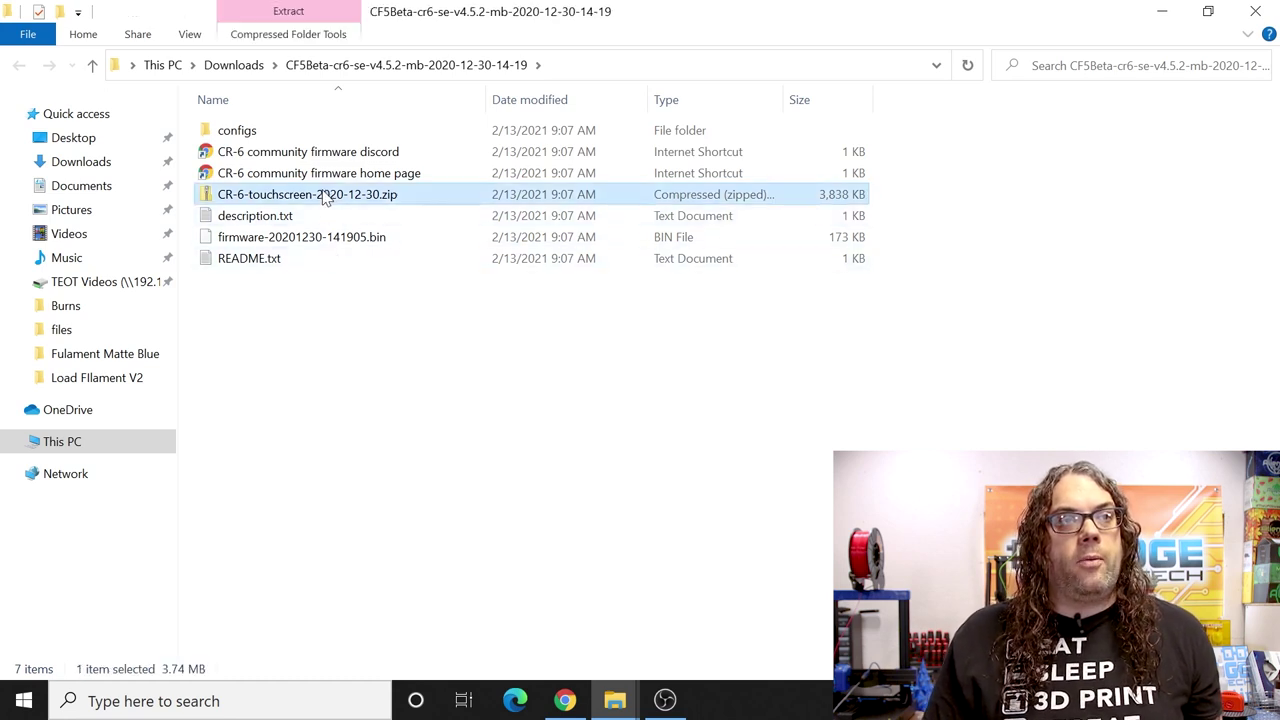
pyautogui.rightClick(322, 195)
pyautogui.click(384, 278)
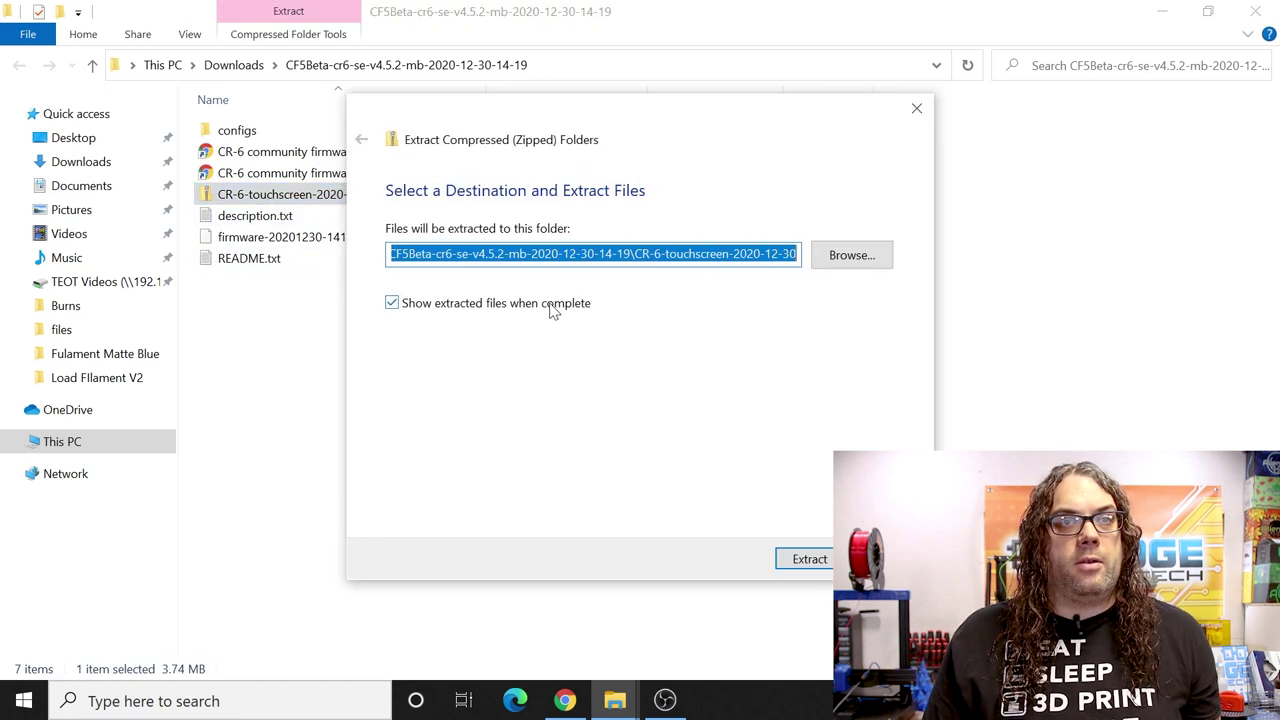
pyautogui.click(810, 560)
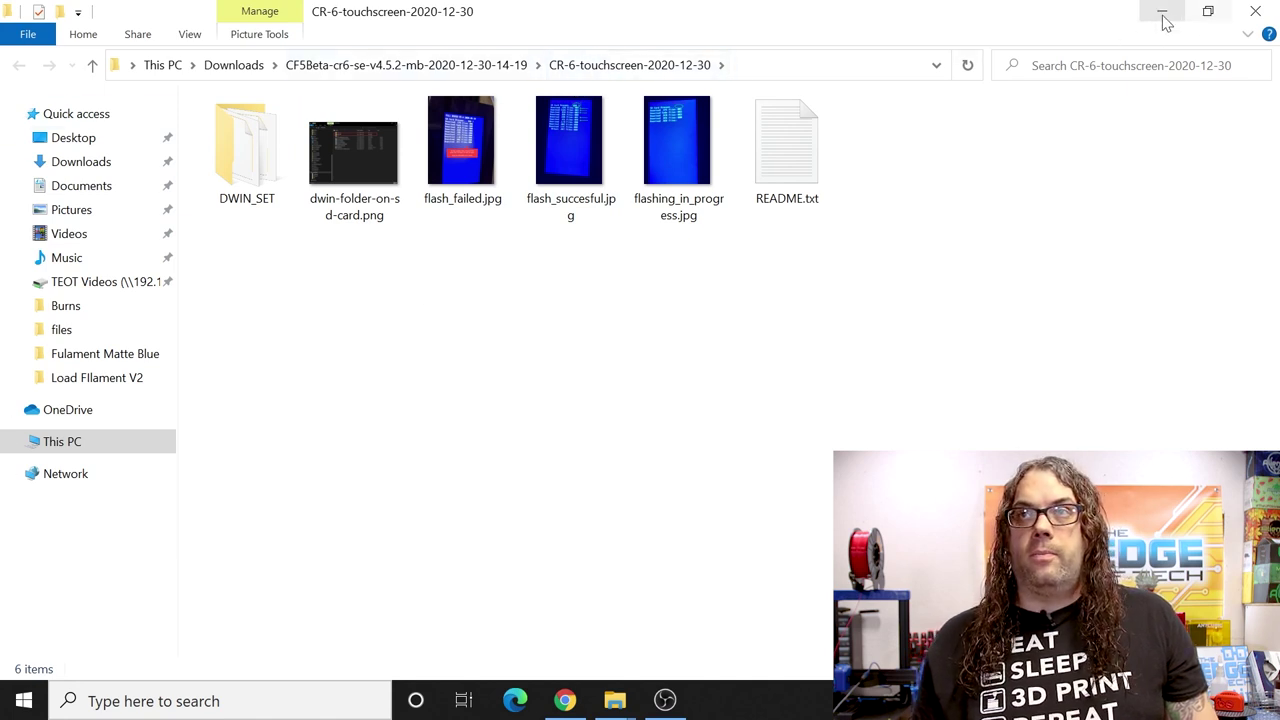
# - Cut all files and folders on USB Drive (F:) so they can be backed up
pyautogui.hotkey('alt', 'Left')
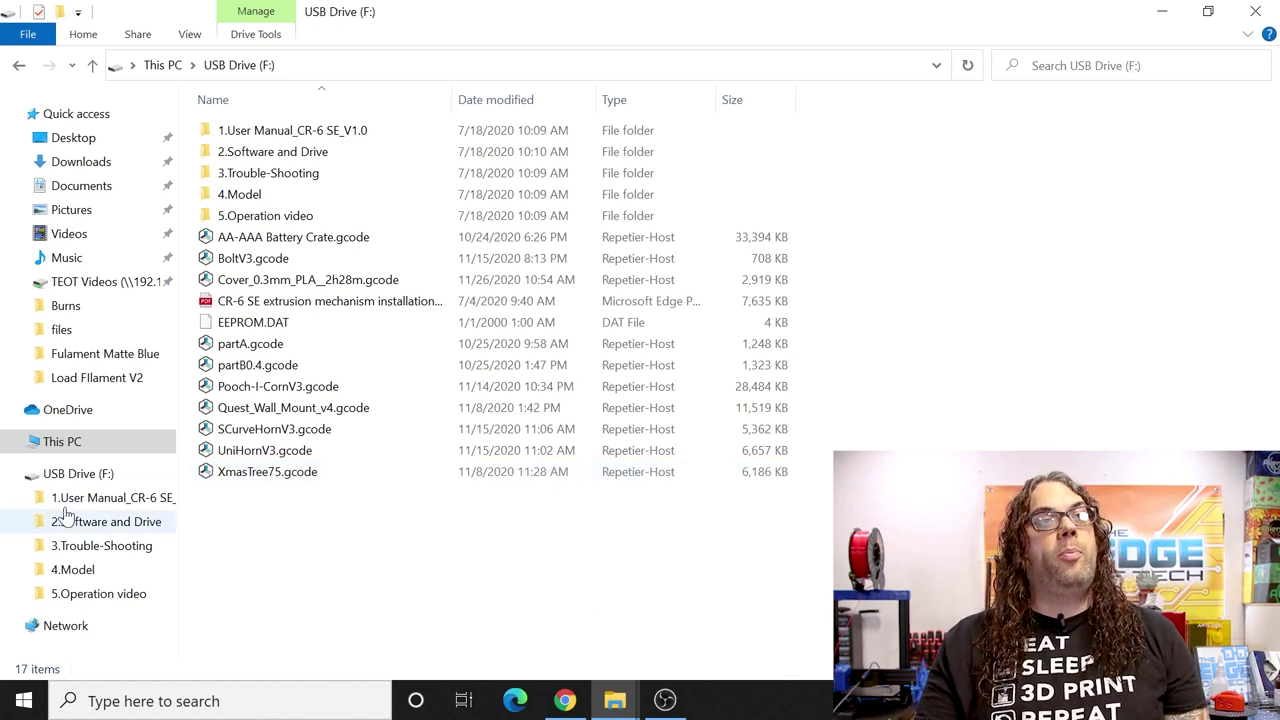
pyautogui.moveTo(308, 598); pyautogui.dragTo(248, 130)
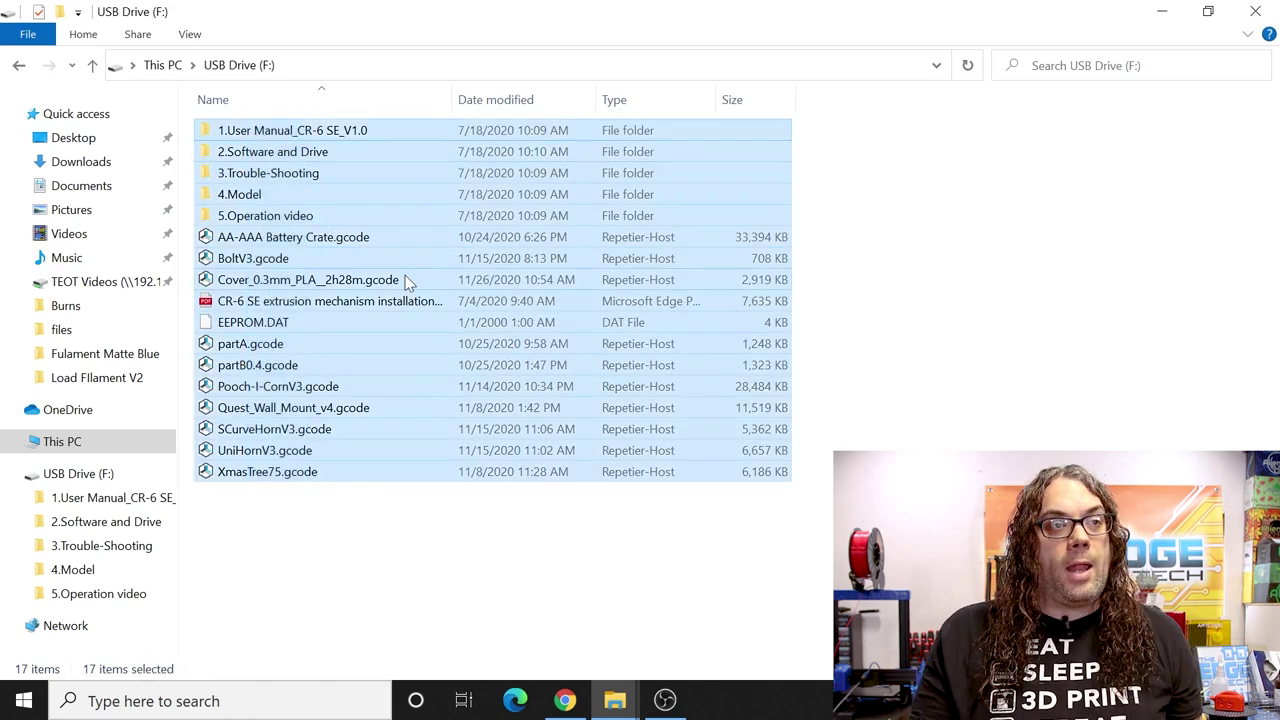
pyautogui.rightClick(331, 194)
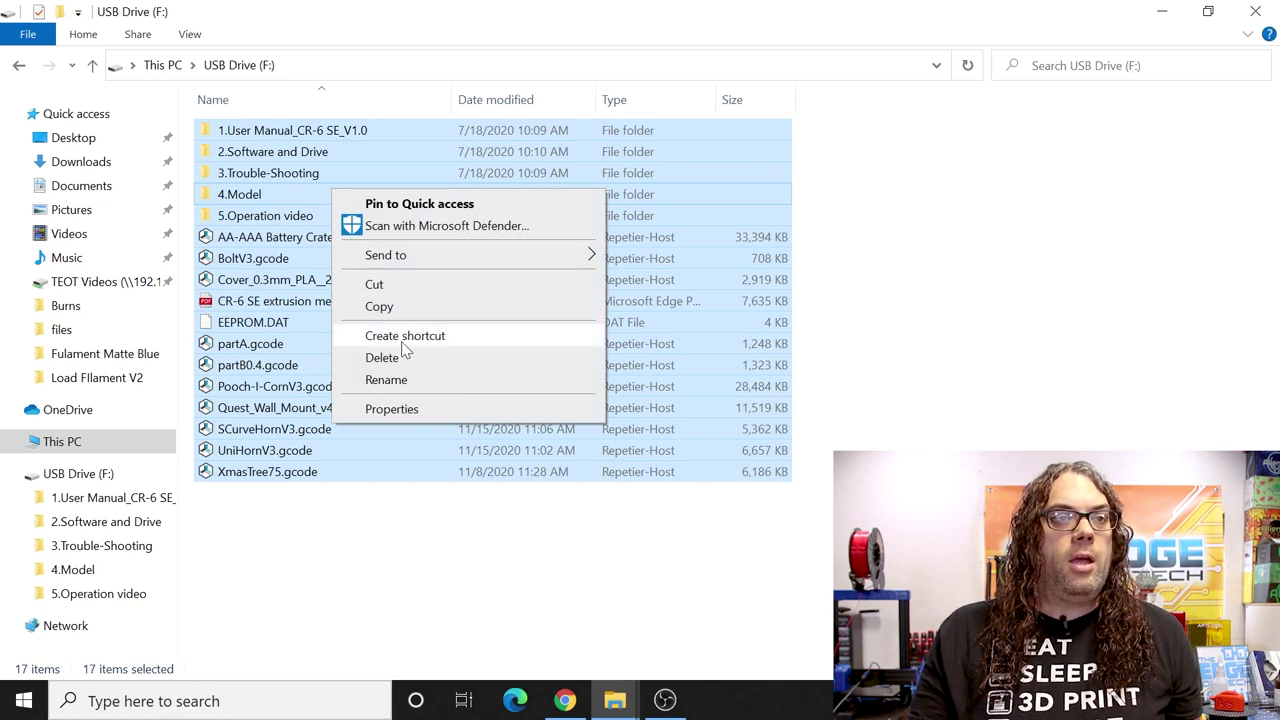
pyautogui.click(403, 303)
# - Create a folder named CR6se SD Card on the Desktop
pyautogui.click(76, 135)
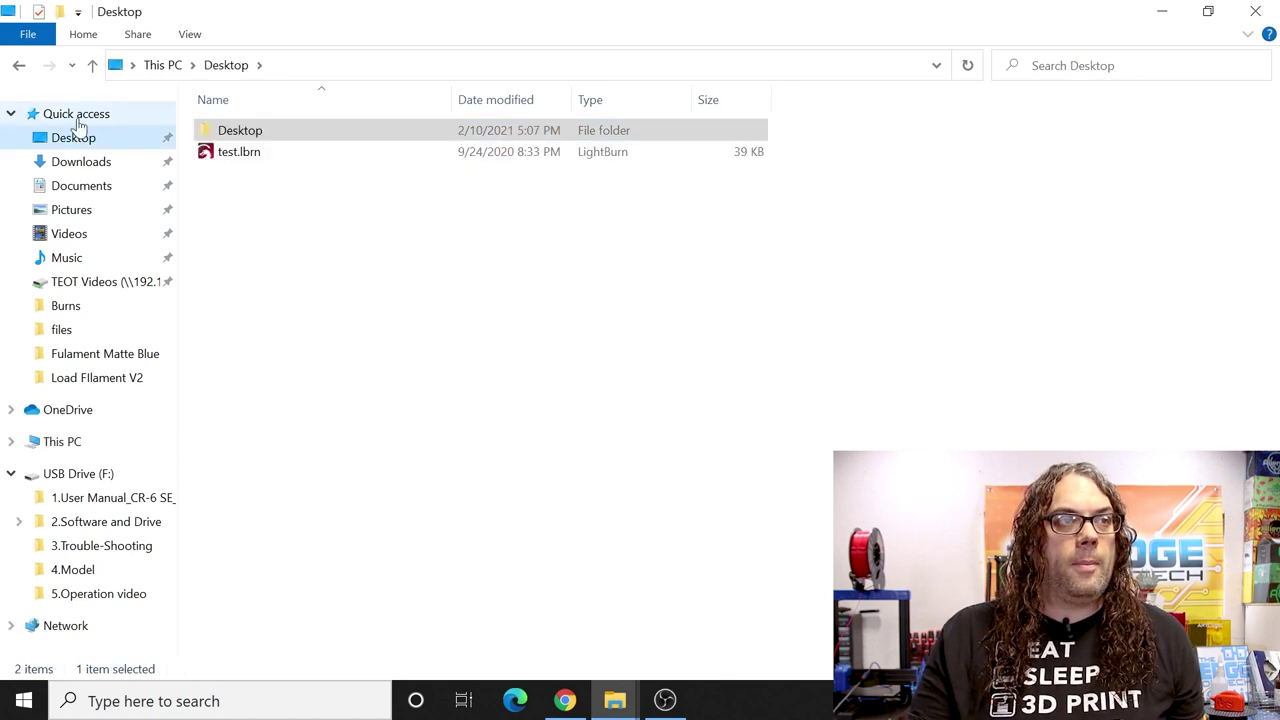
pyautogui.rightClick(290, 209)
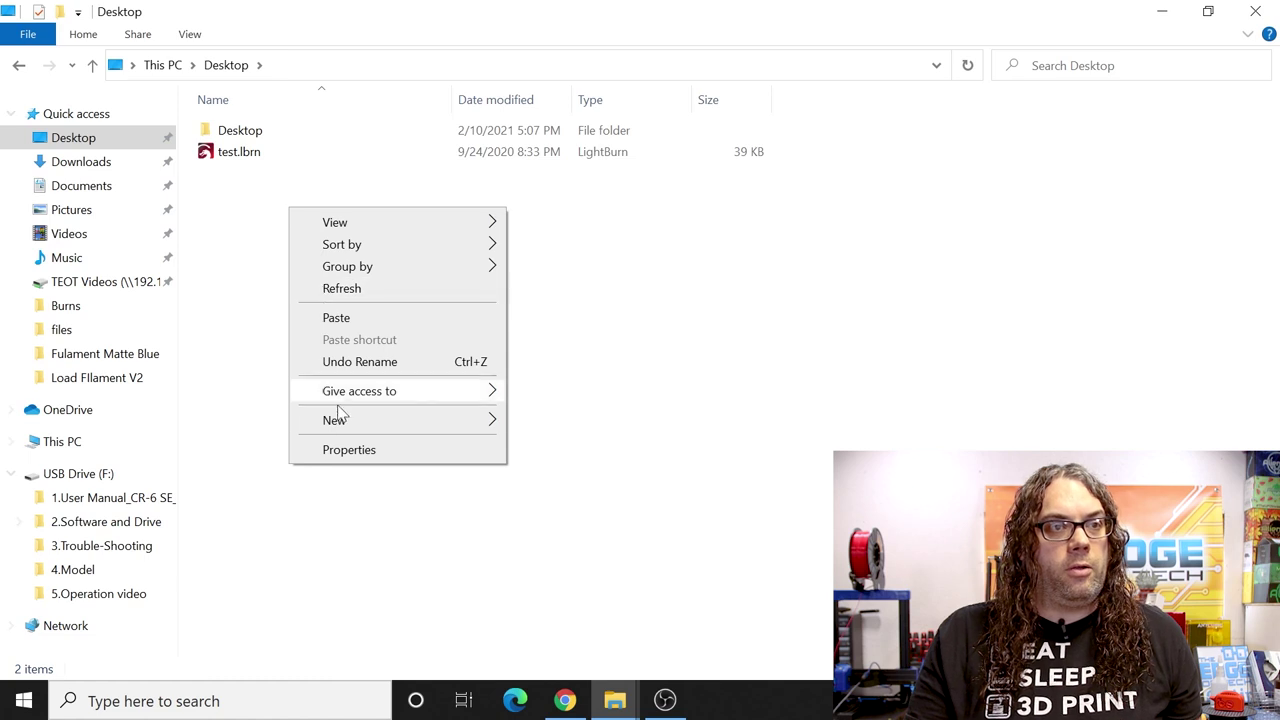
pyautogui.moveTo(406, 424)
pyautogui.click(545, 428)
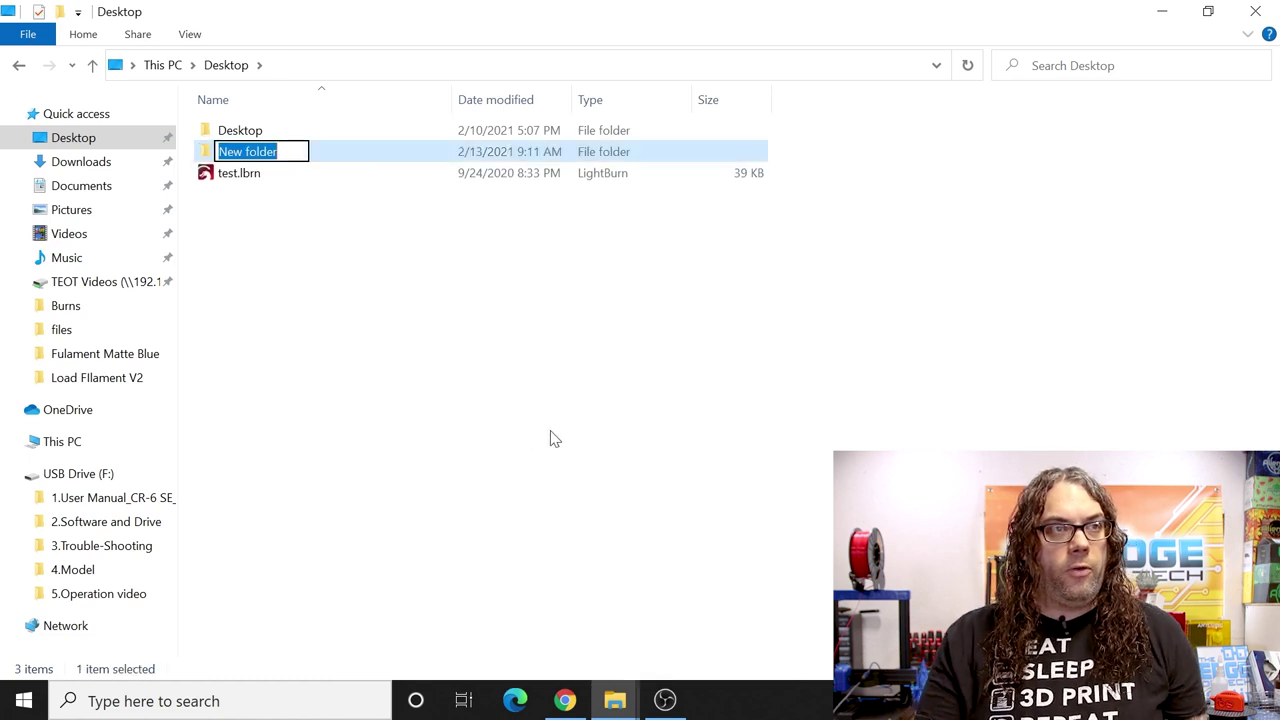
pyautogui.write('CR6')
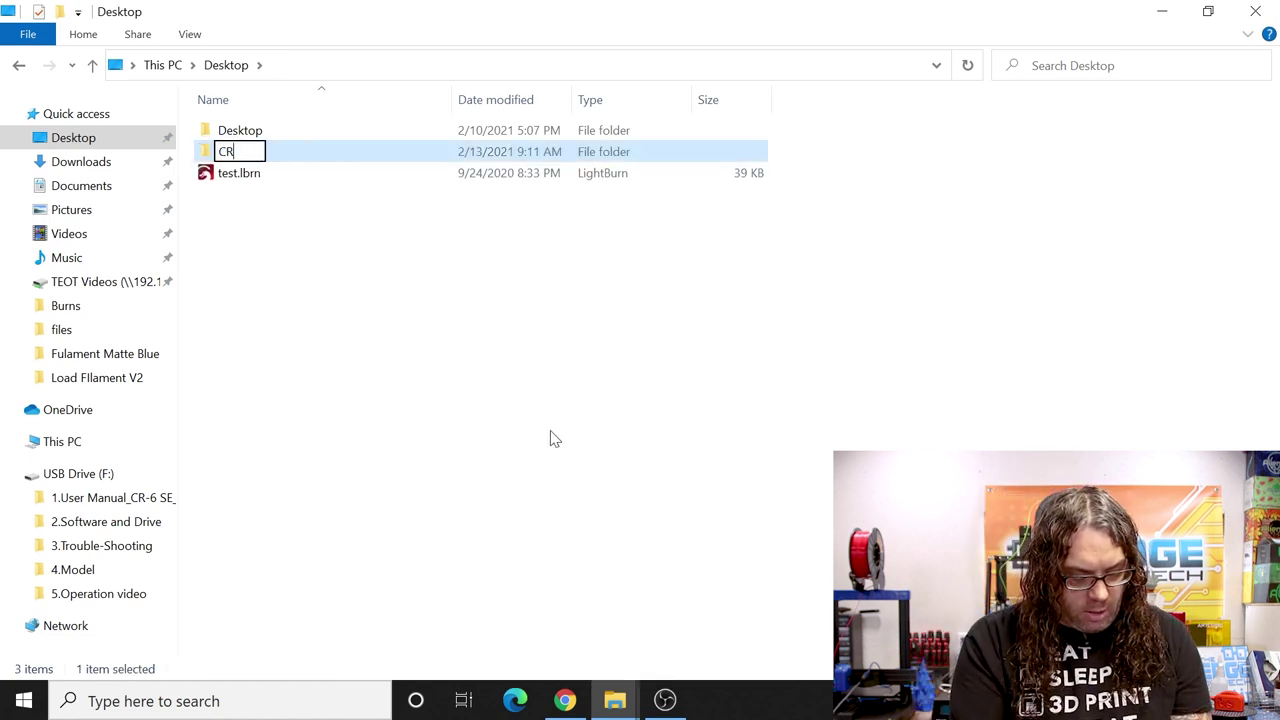
pyautogui.press('BackSpace')
pyautogui.write('6se')
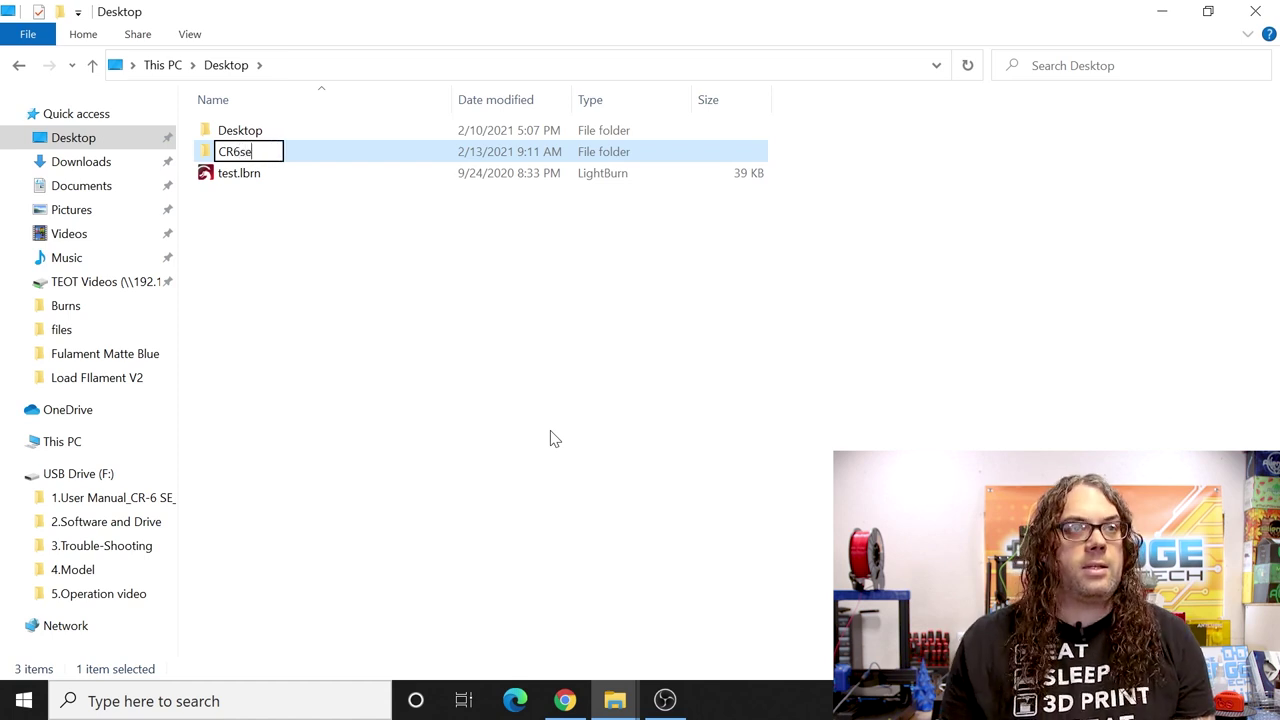
pyautogui.write(' SD Card')
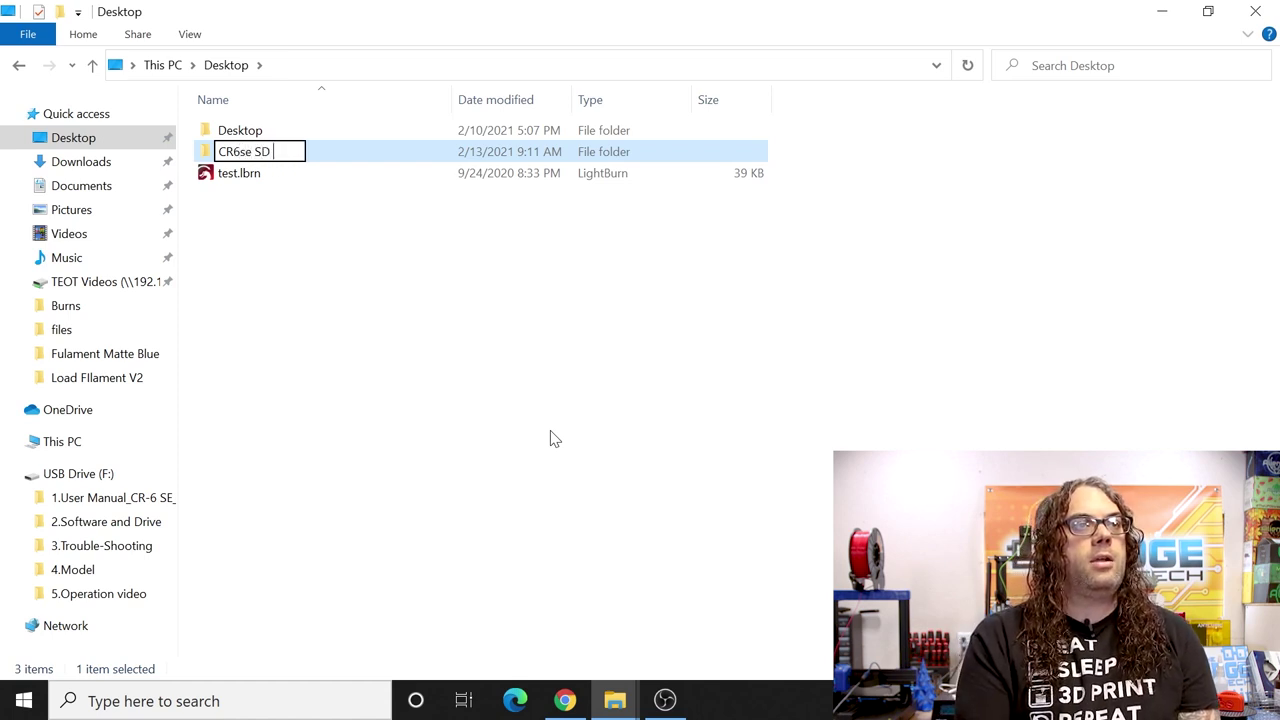
pyautogui.press('Return')
# - Paste the USB drive's contents into the CR6se SD Card folder, and return to USB Drive (F:)
pyautogui.press('Return')
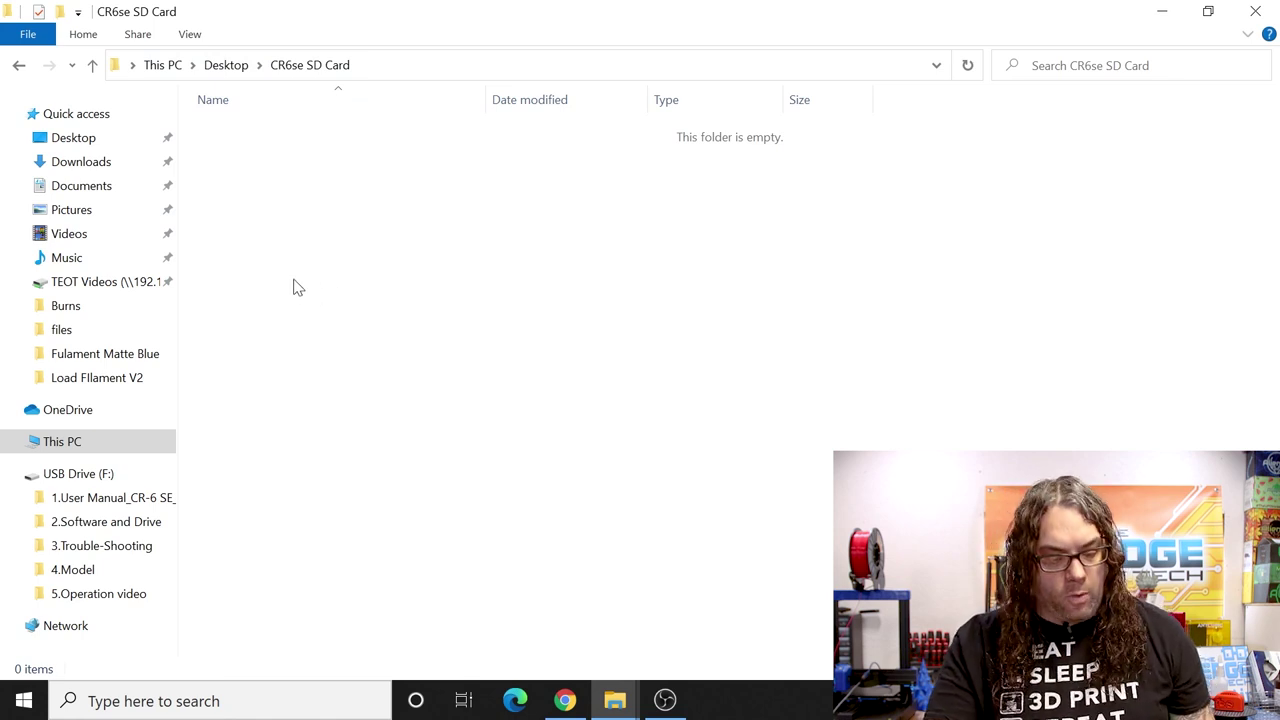
pyautogui.hotkey('ctrl', 'v')
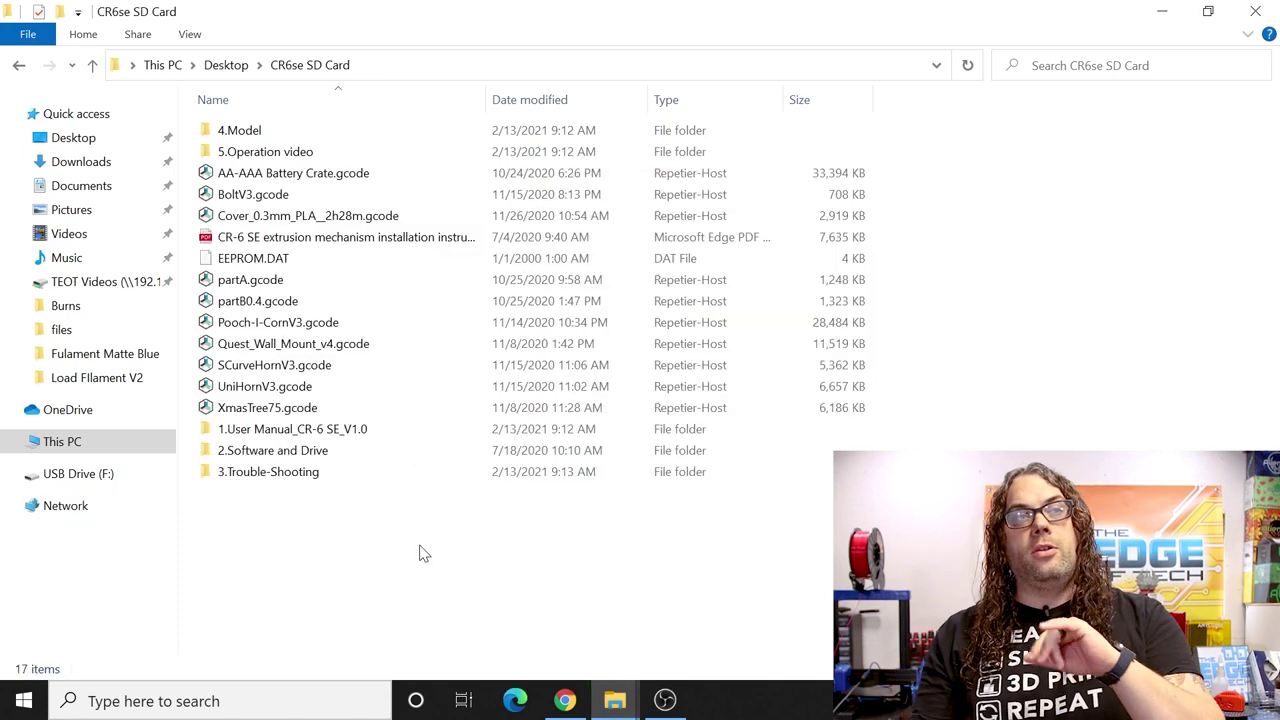
pyautogui.click(80, 485)
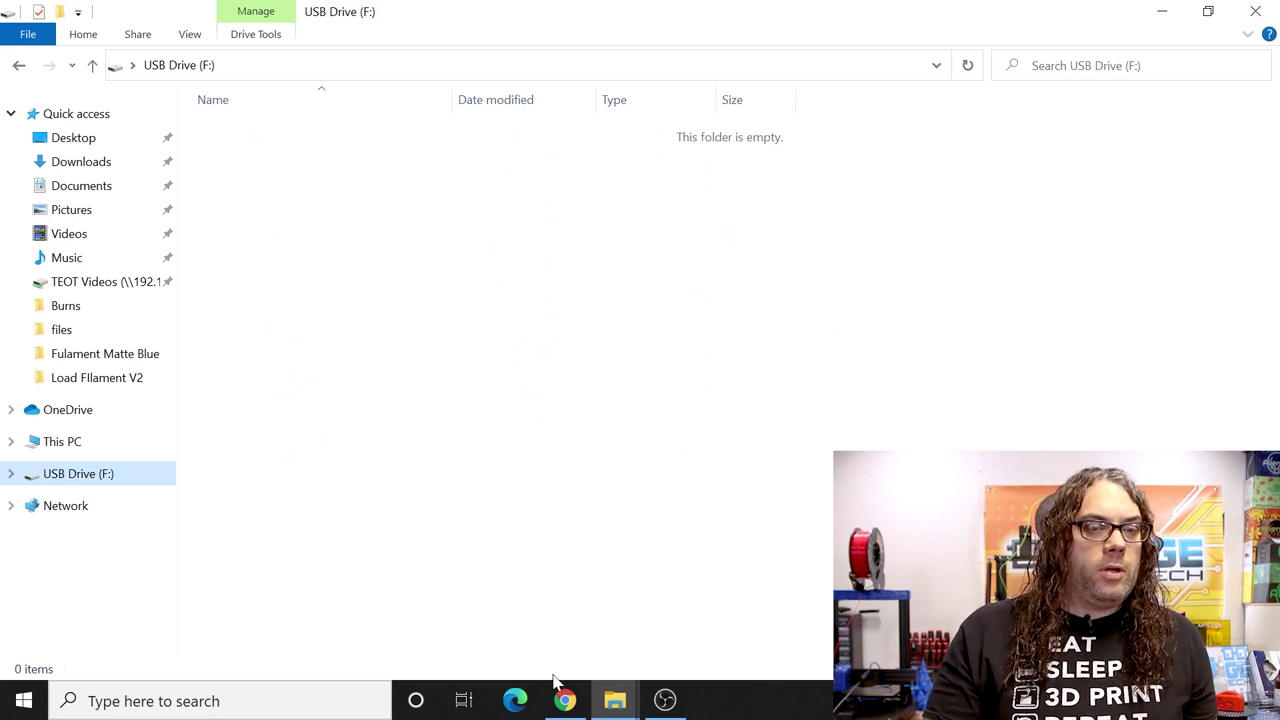
# - Copy firmware-20201230-141905.bin from the extracted CF5Beta firmware folder to the root of USB Drive (F:)
pyautogui.click(614, 700)
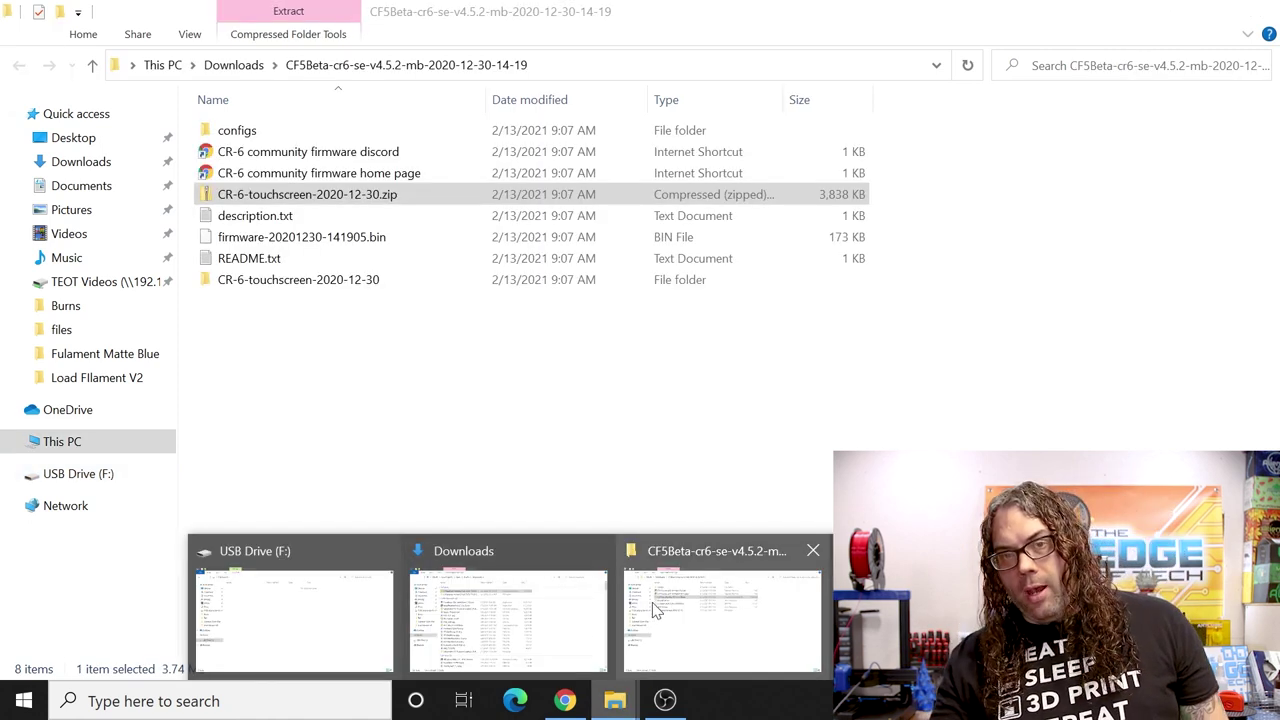
pyautogui.click(665, 608)
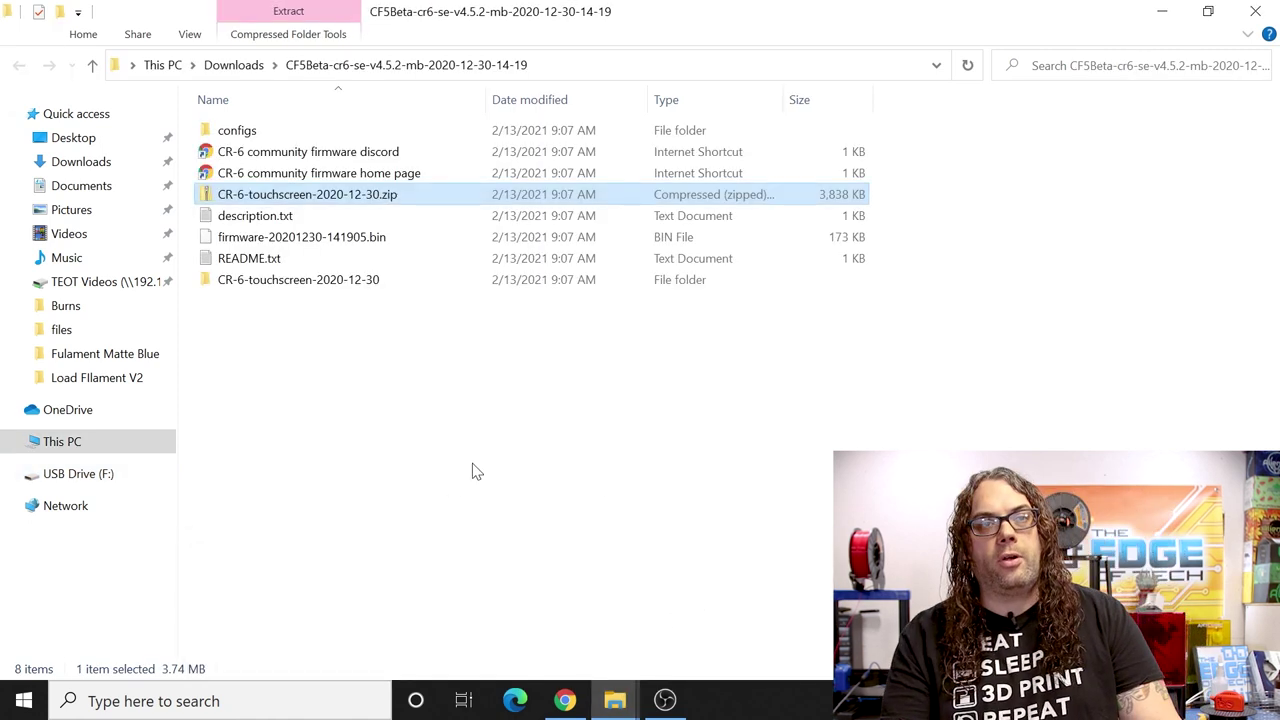
pyautogui.click(347, 242)
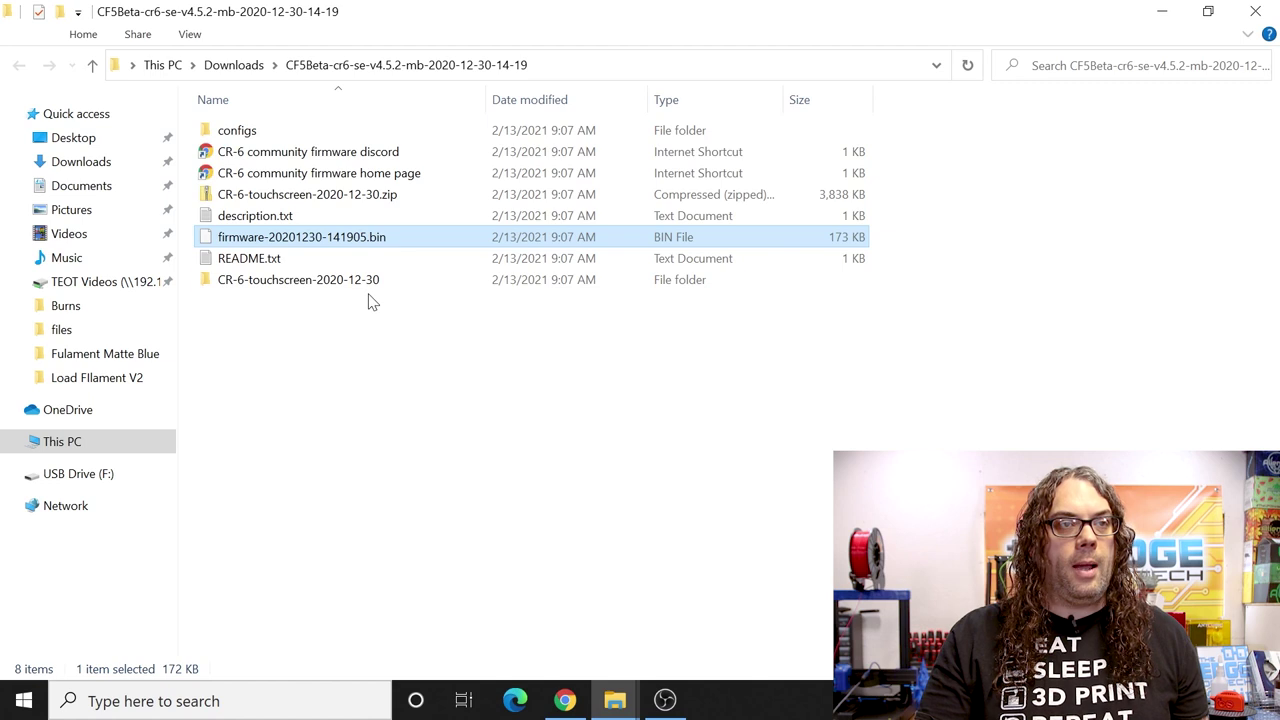
pyautogui.rightClick(361, 239)
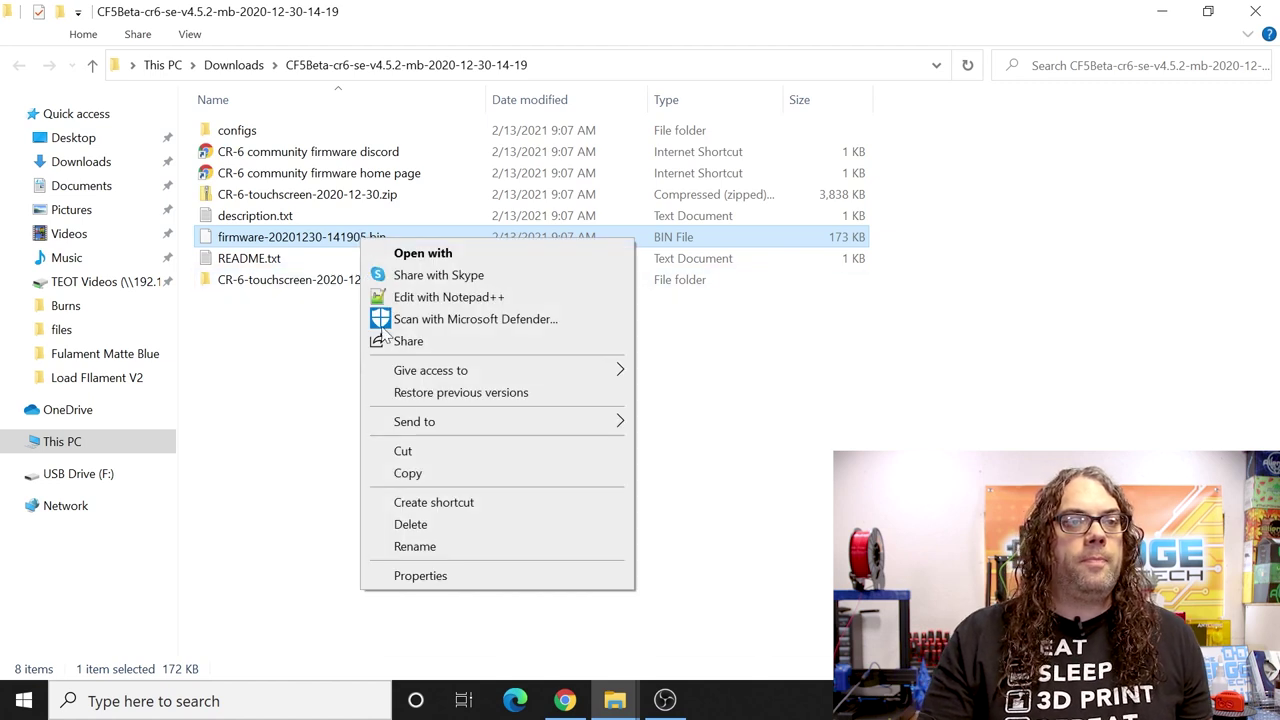
pyautogui.click(407, 473)
pyautogui.click(99, 478)
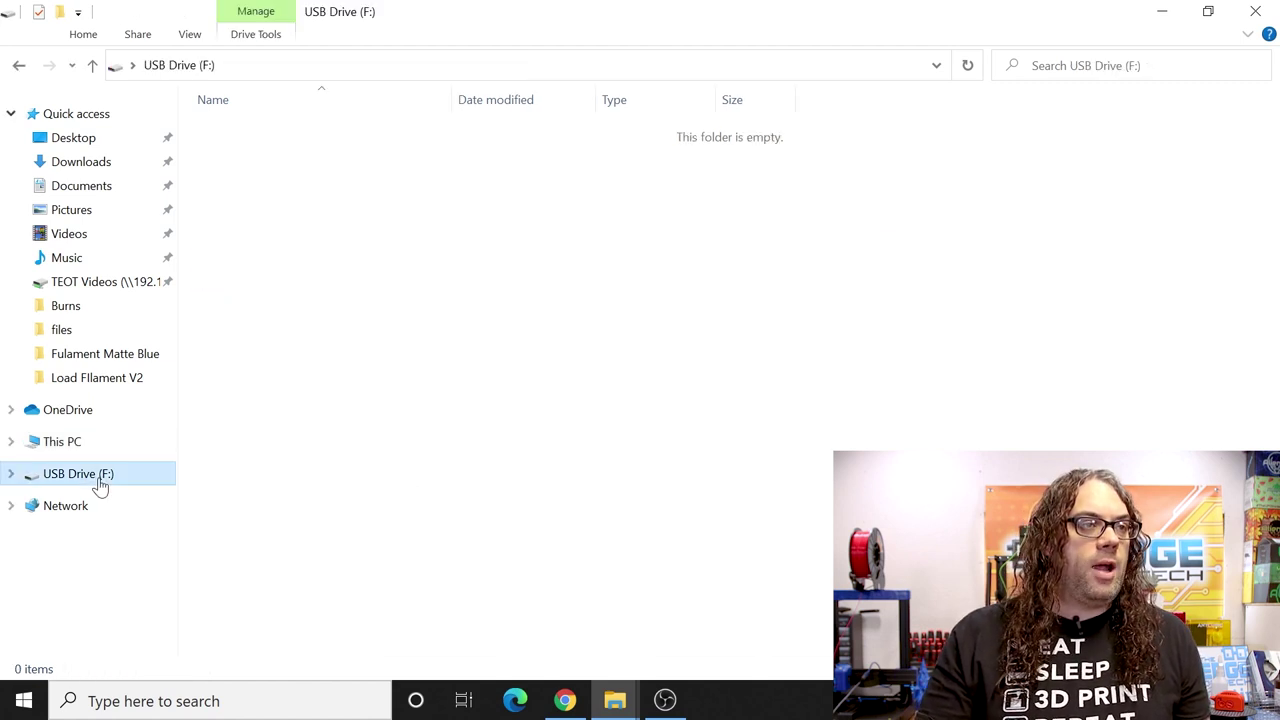
pyautogui.rightClick(305, 300)
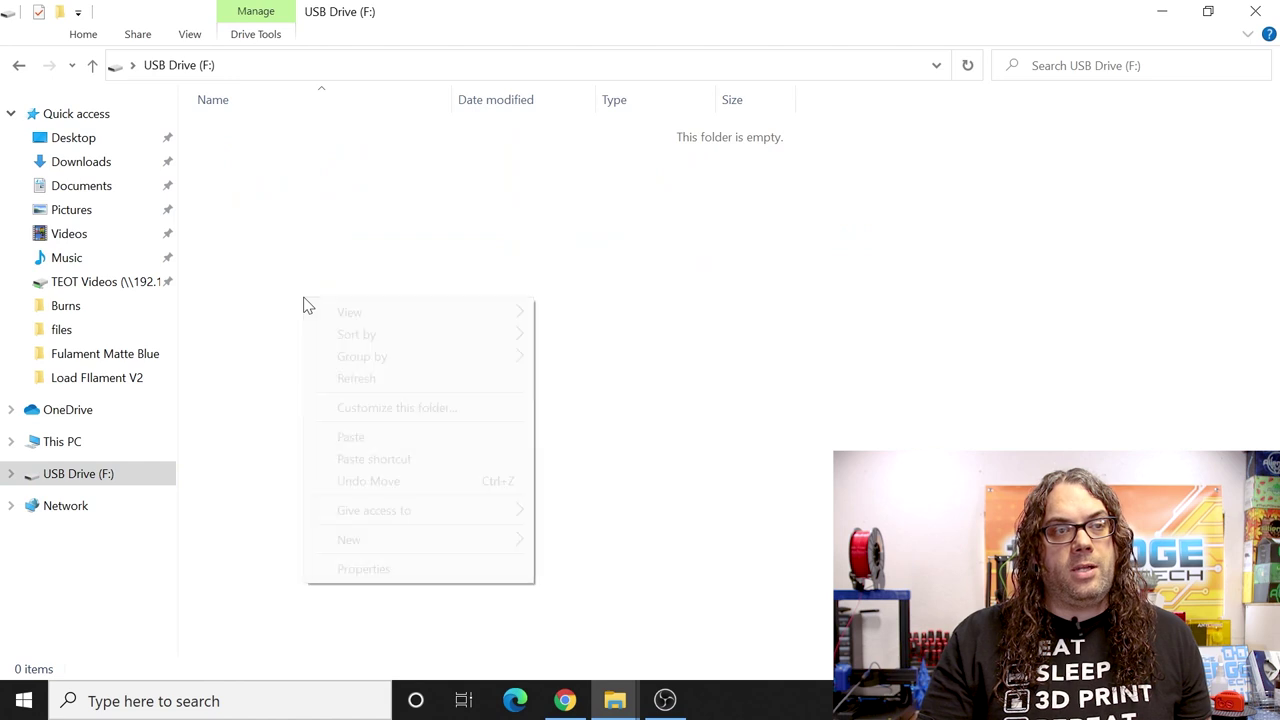
pyautogui.click(352, 437)
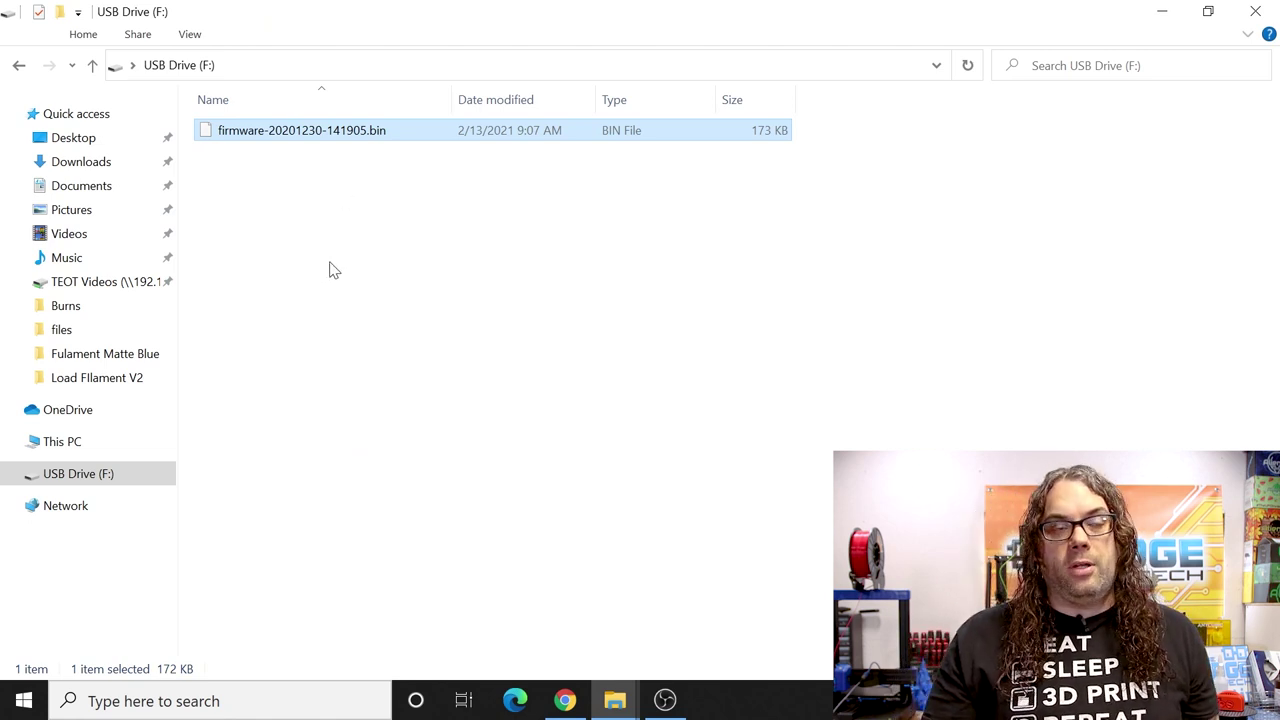
# - Eject USB Drive (F:) holding the firmware file
pyautogui.click(104, 476)
pyautogui.rightClick(104, 476)
pyautogui.click(152, 291)
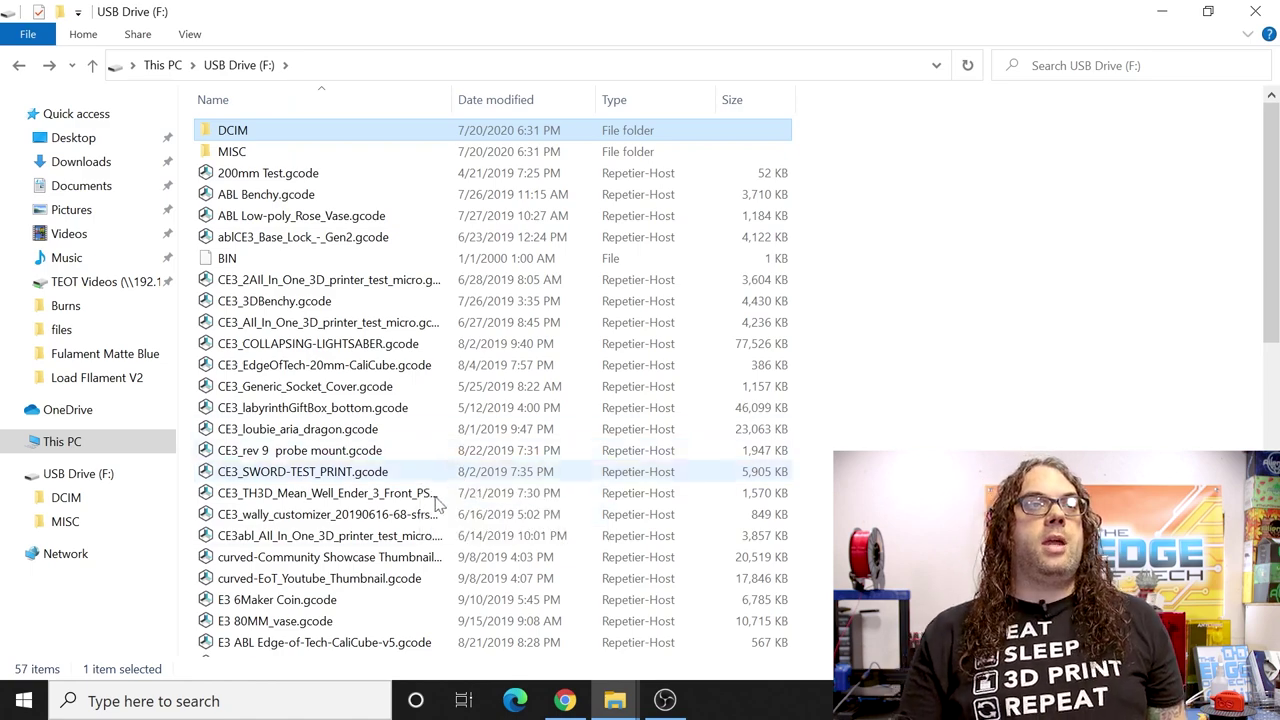
# - Look through the contents of USB Drive (F:) and cut all of its files and folders
pyautogui.scroll(-11, 451, 514)
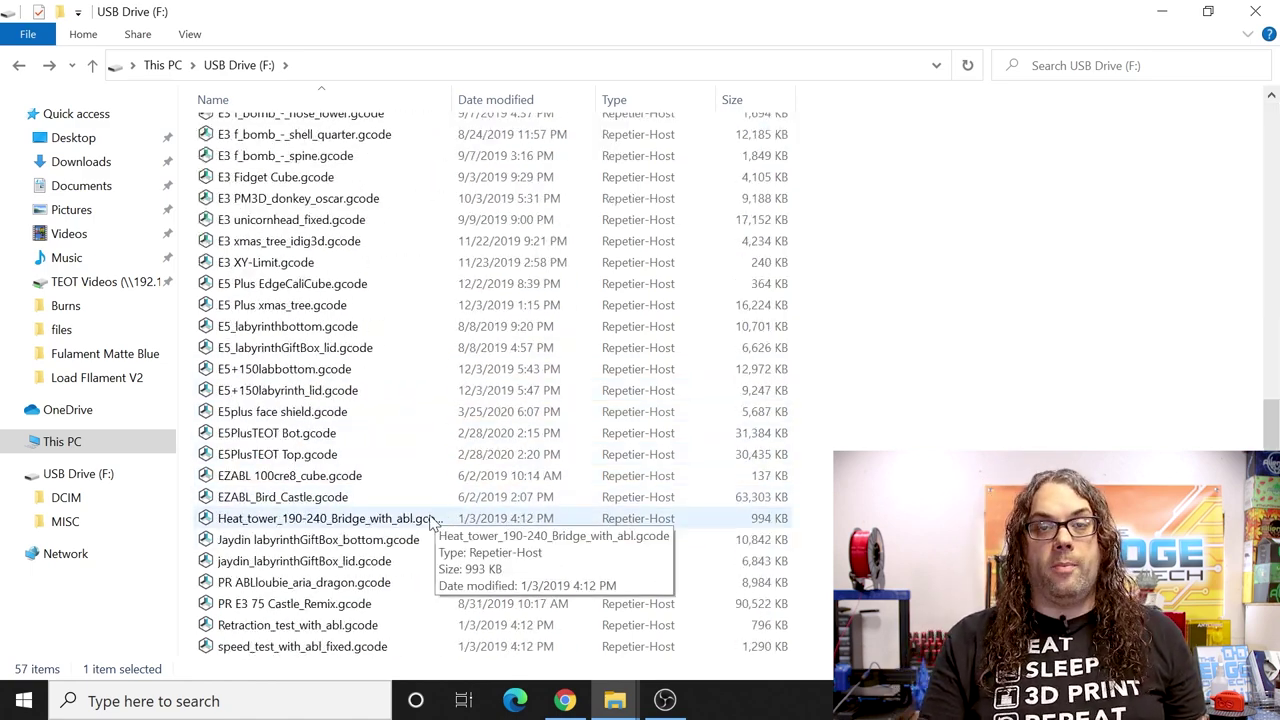
pyautogui.scroll(11, 437, 514)
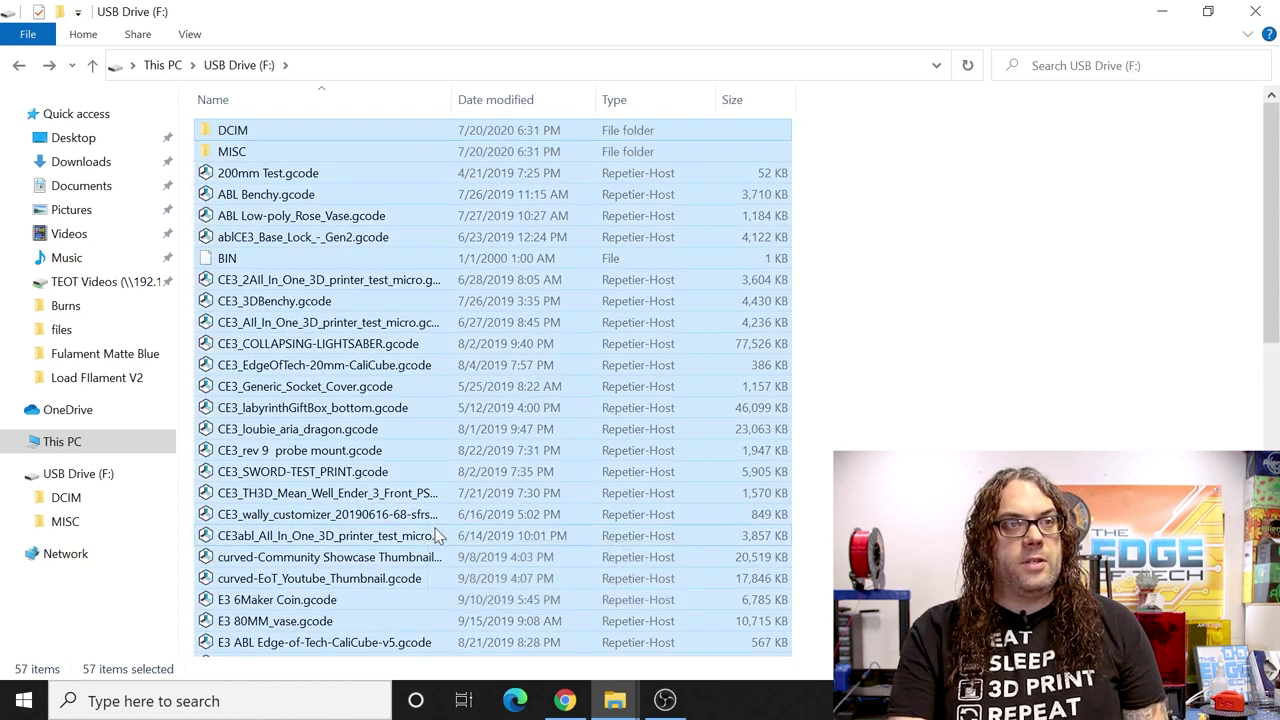
pyautogui.hotkey('ctrl', 'a')
pyautogui.moveTo(447, 424); pyautogui.dragTo(370, 338)
pyautogui.click(330, 428)
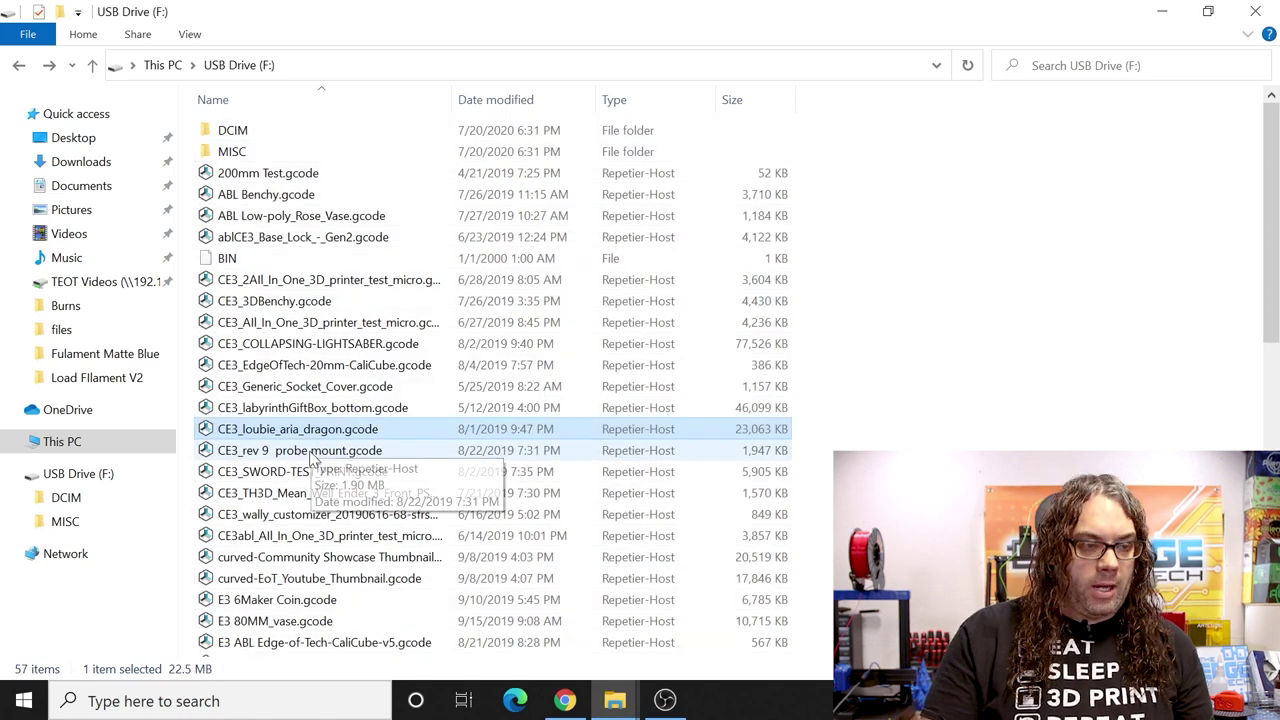
pyautogui.hotkey('ctrl', 'a')
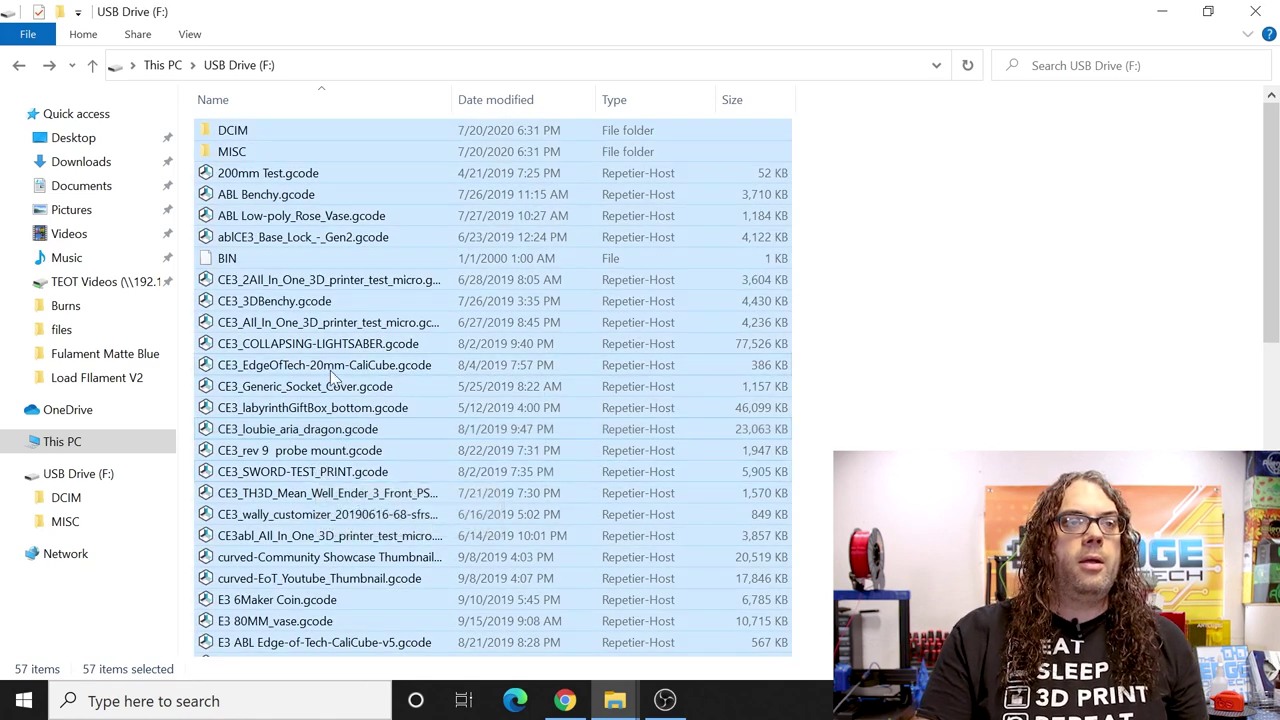
pyautogui.rightClick(331, 372)
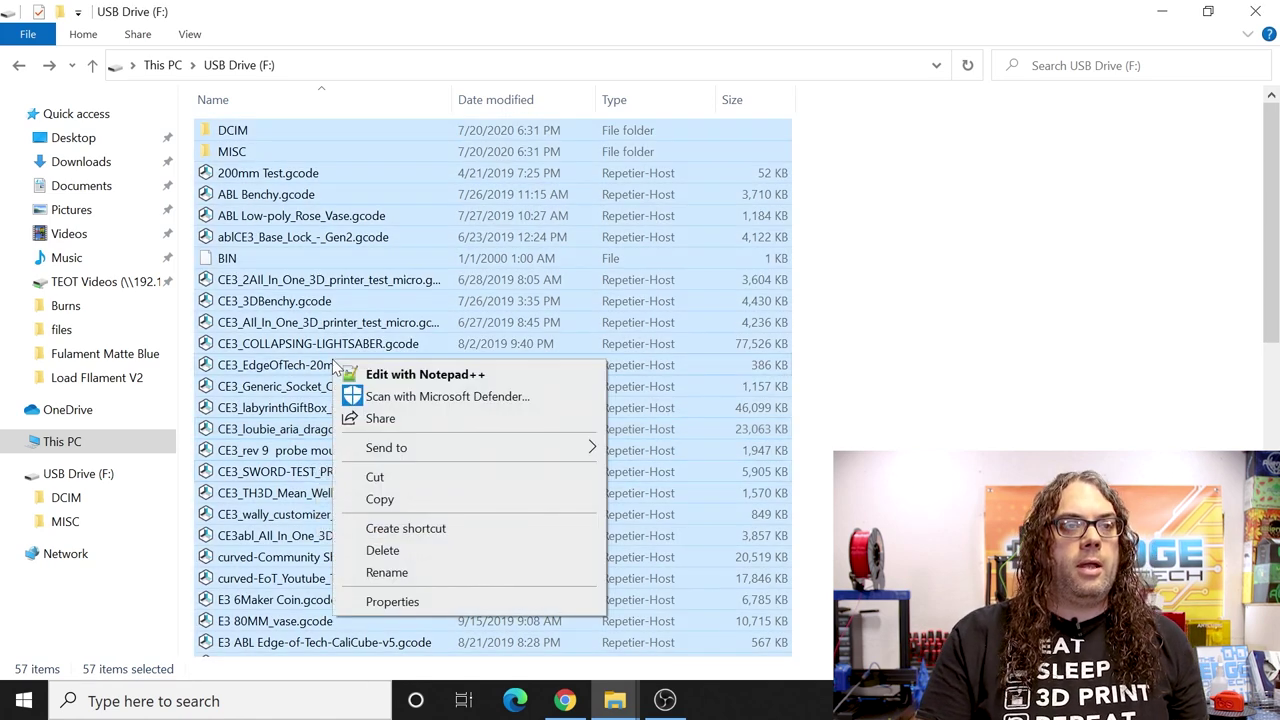
pyautogui.click(376, 478)
# - Create a folder named Micro SD Card Stuff on the Desktop and paste the cut USB drive contents into it
pyautogui.click(80, 138)
pyautogui.rightClick(270, 208)
pyautogui.moveTo(450, 428)
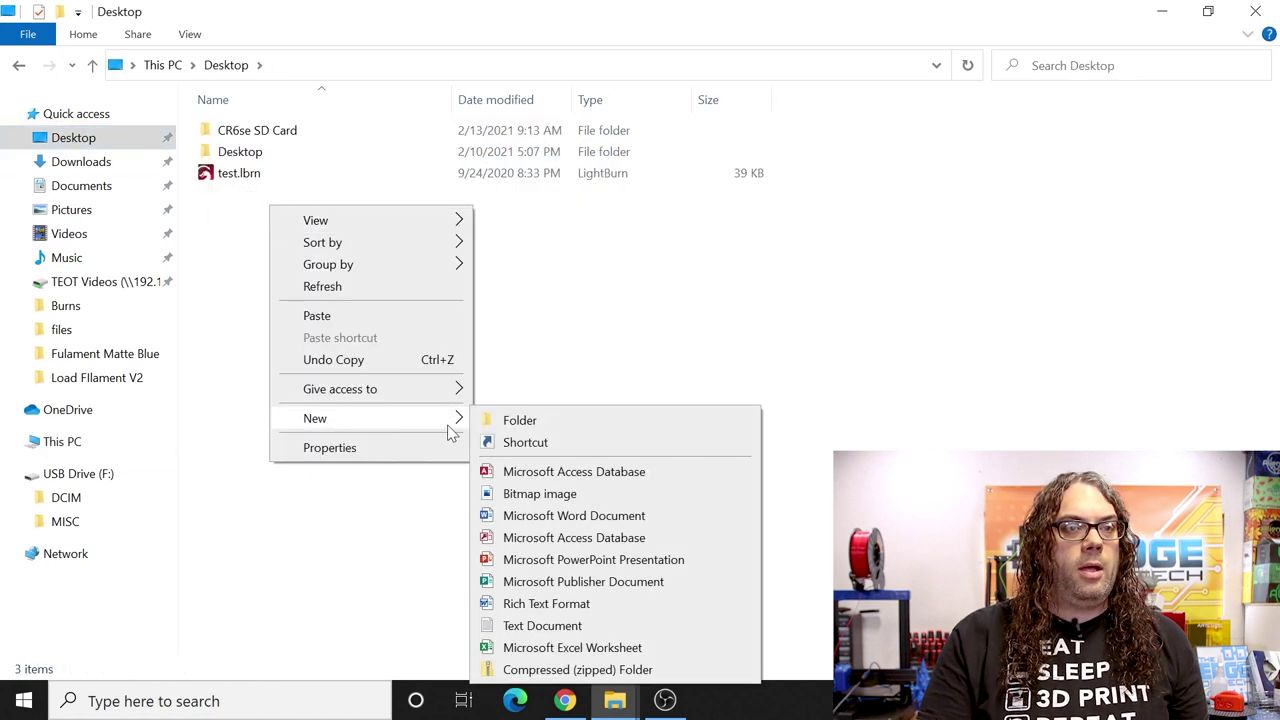
pyautogui.click(505, 424)
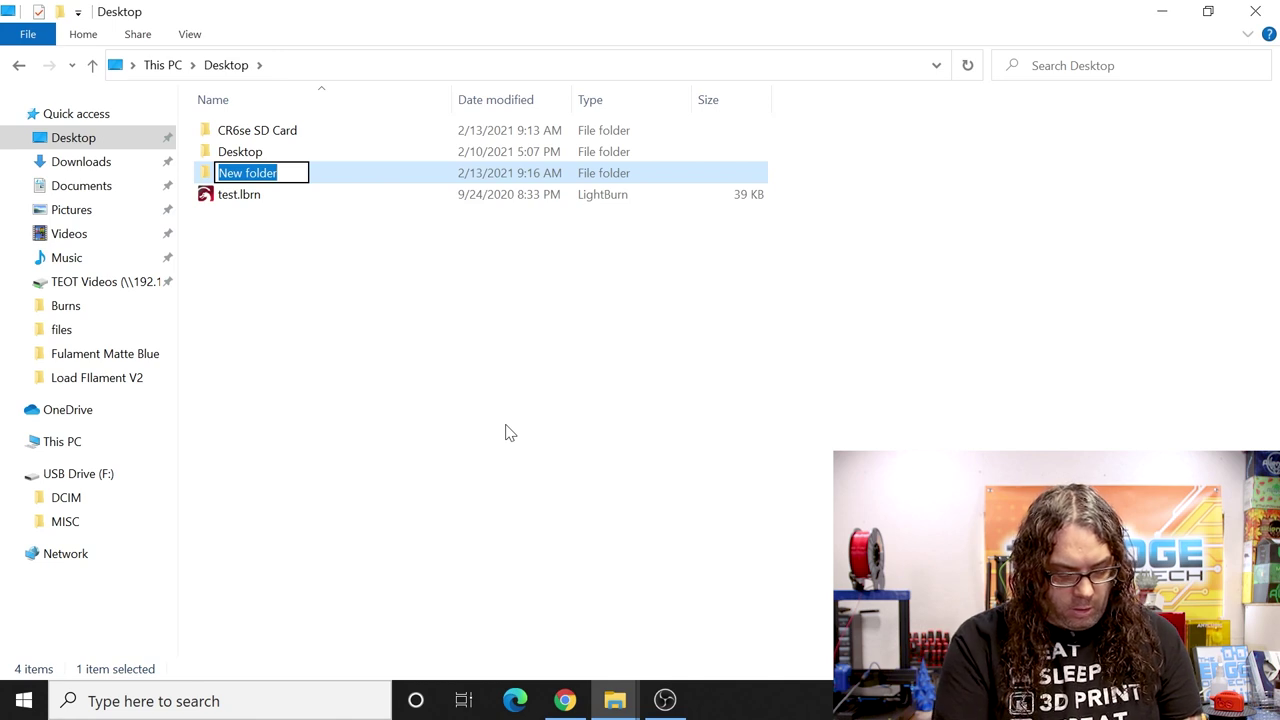
pyautogui.write('Micro S')
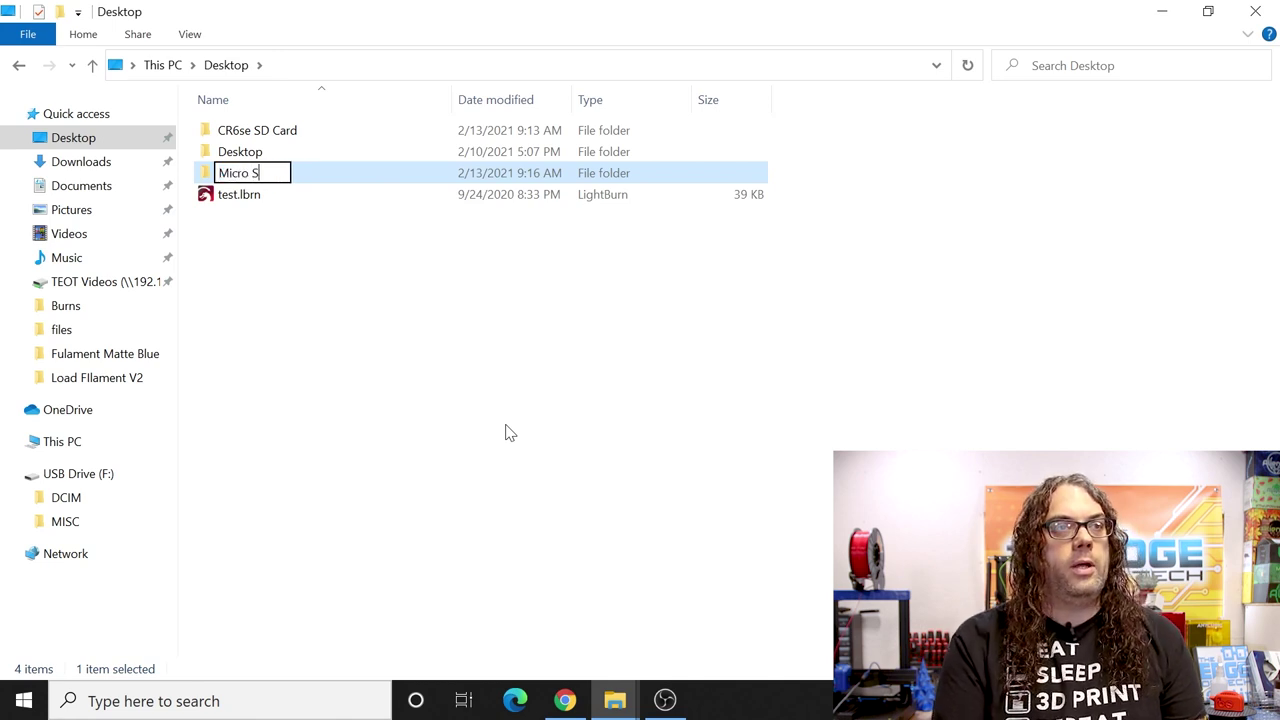
pyautogui.write('D C')
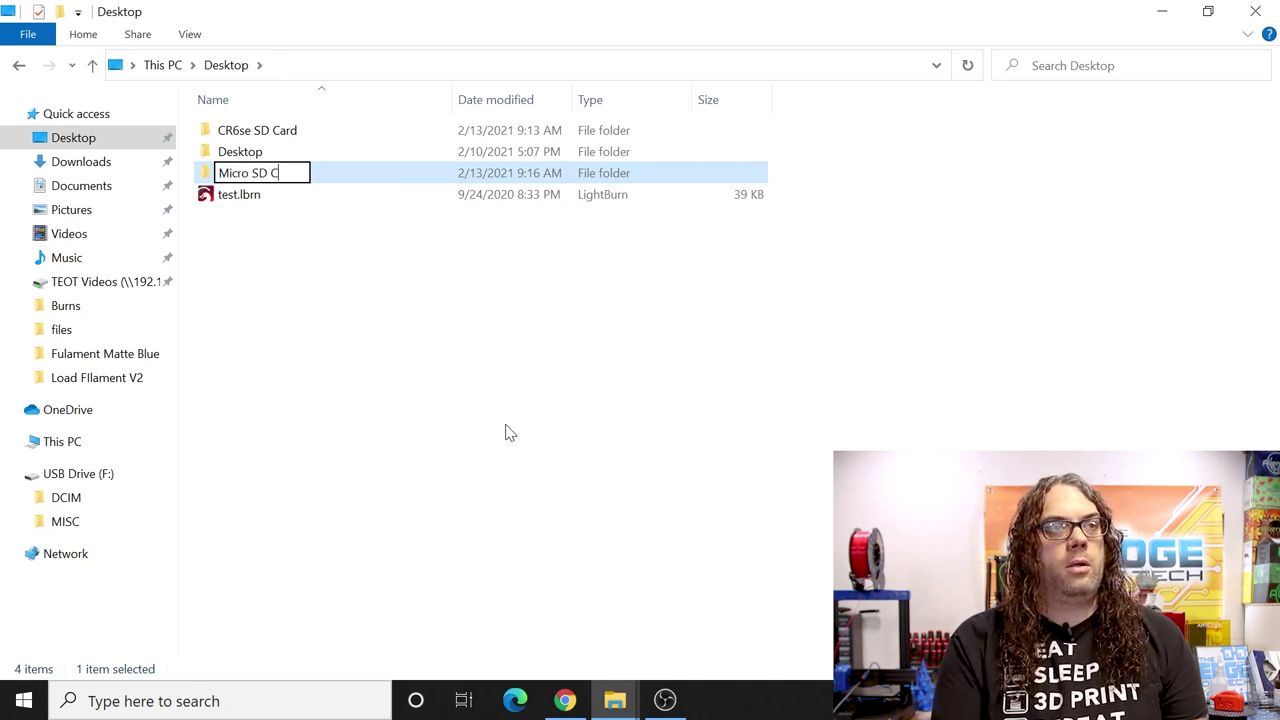
pyautogui.write('ard Stuff')
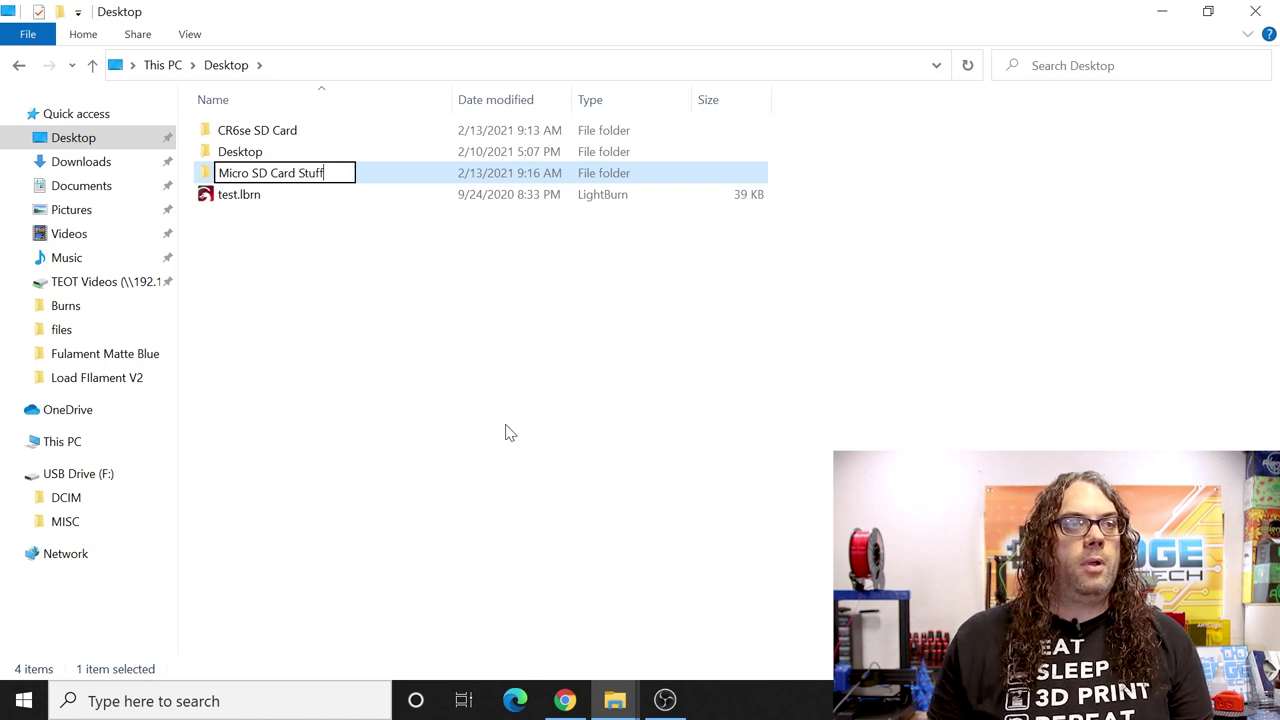
pyautogui.press('Return')
pyautogui.press('Return')
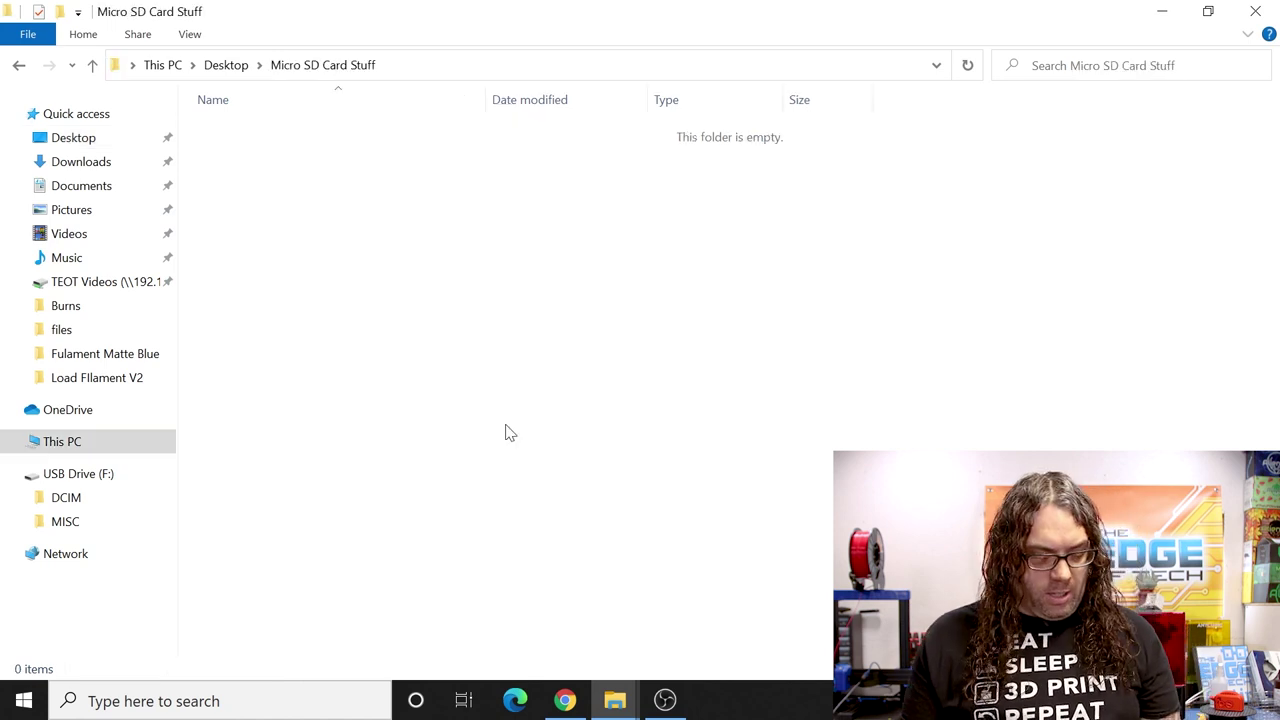
pyautogui.hotkey('ctrl', 'v')
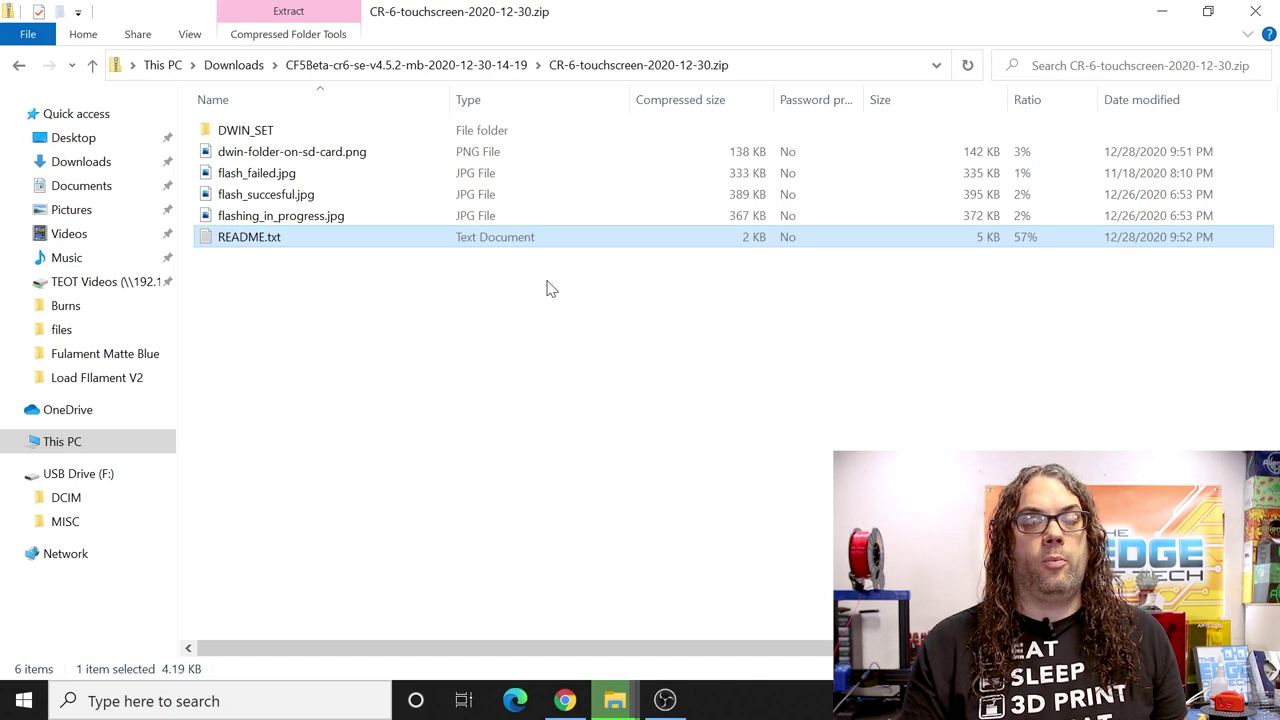
# - Open README.txt from the touchscreen archive and read the required micro-SD card capacity, file system and cluster size
pyautogui.doubleClick(253, 245)
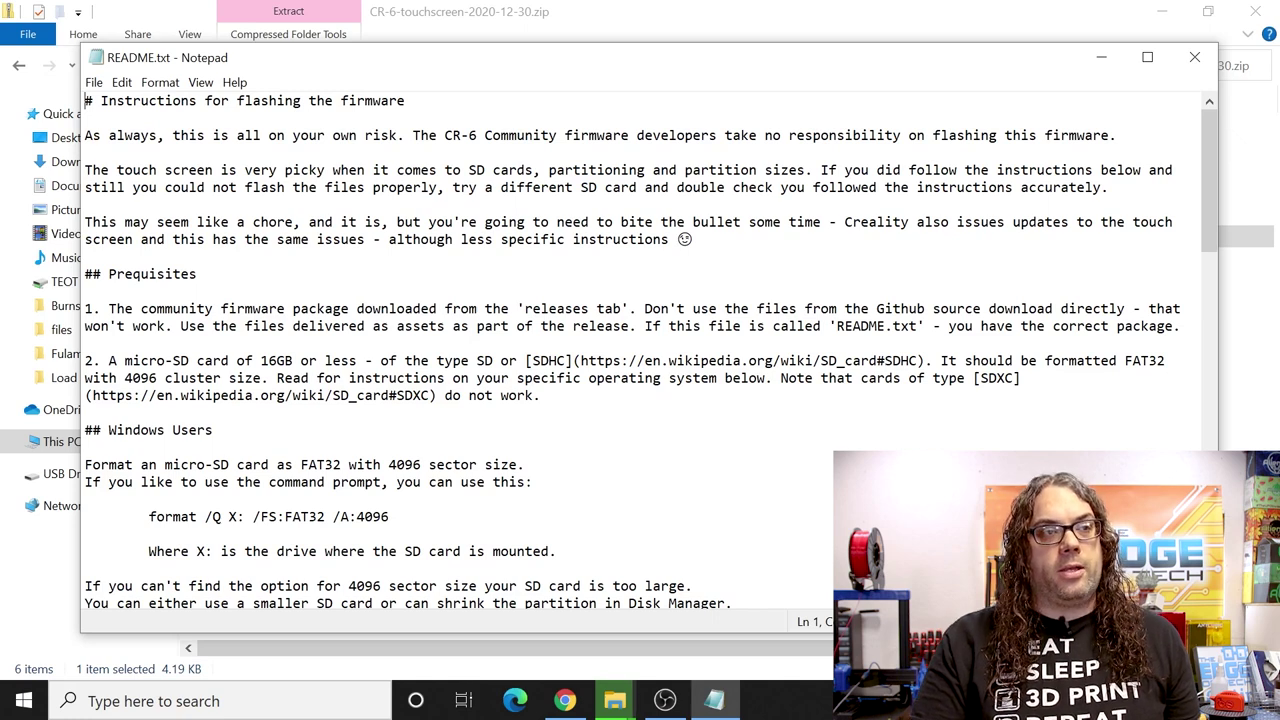
pyautogui.moveTo(117, 361); pyautogui.dragTo(300, 361)
pyautogui.click(365, 361)
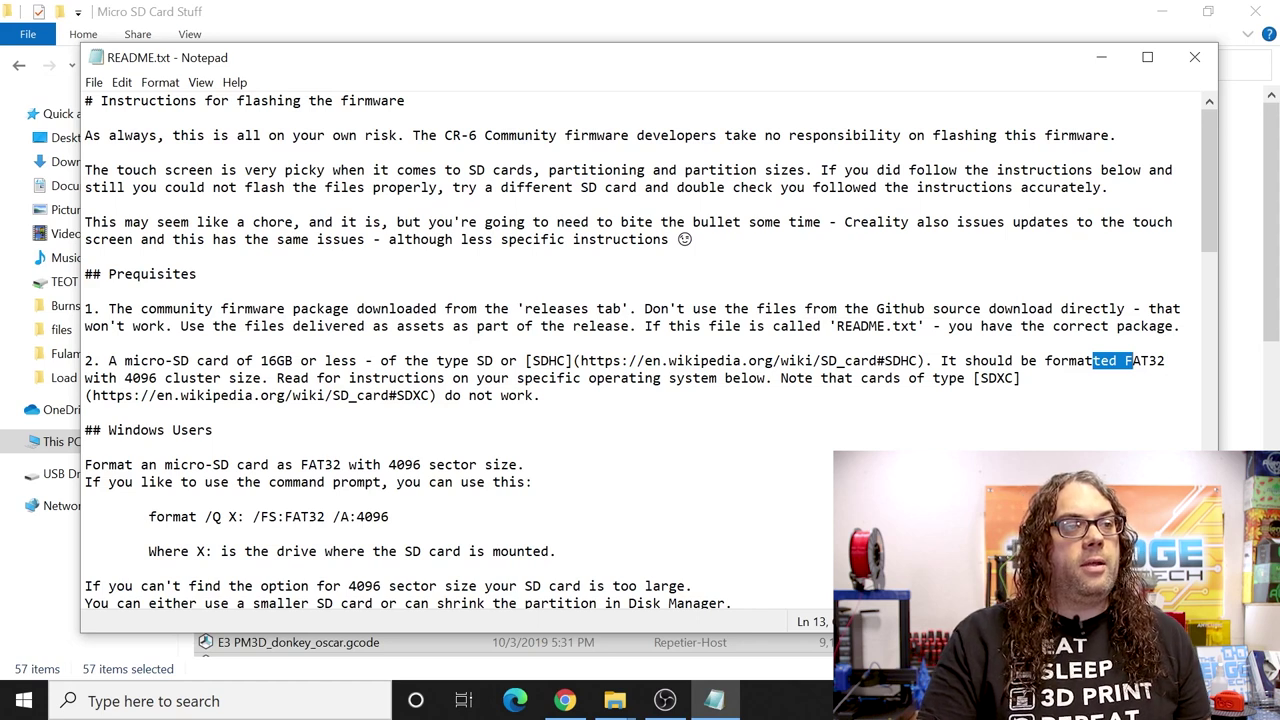
pyautogui.click(118, 378)
pyautogui.moveTo(157, 378); pyautogui.dragTo(205, 378)
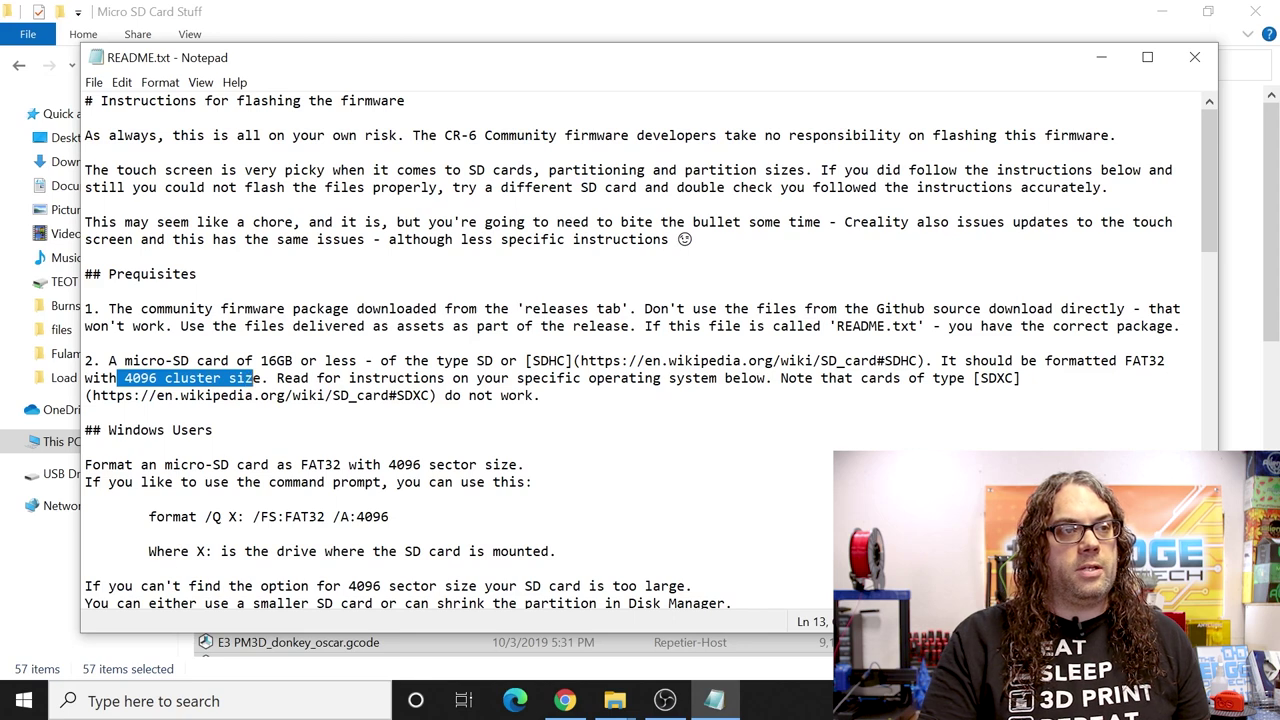
pyautogui.click(213, 430)
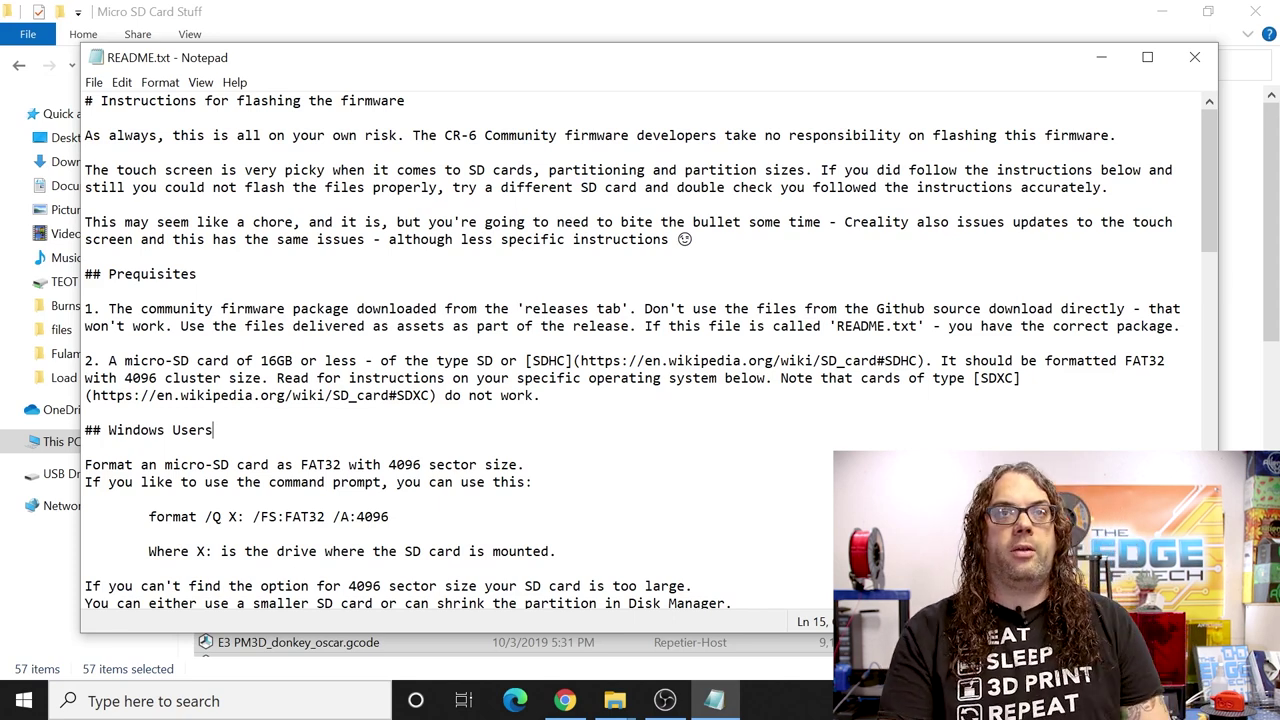
# - Open the format settings for USB Drive (F:) and set the allocation unit size to 4096 bytes, keeping FAT32
pyautogui.click(78, 490)
pyautogui.click(79, 484)
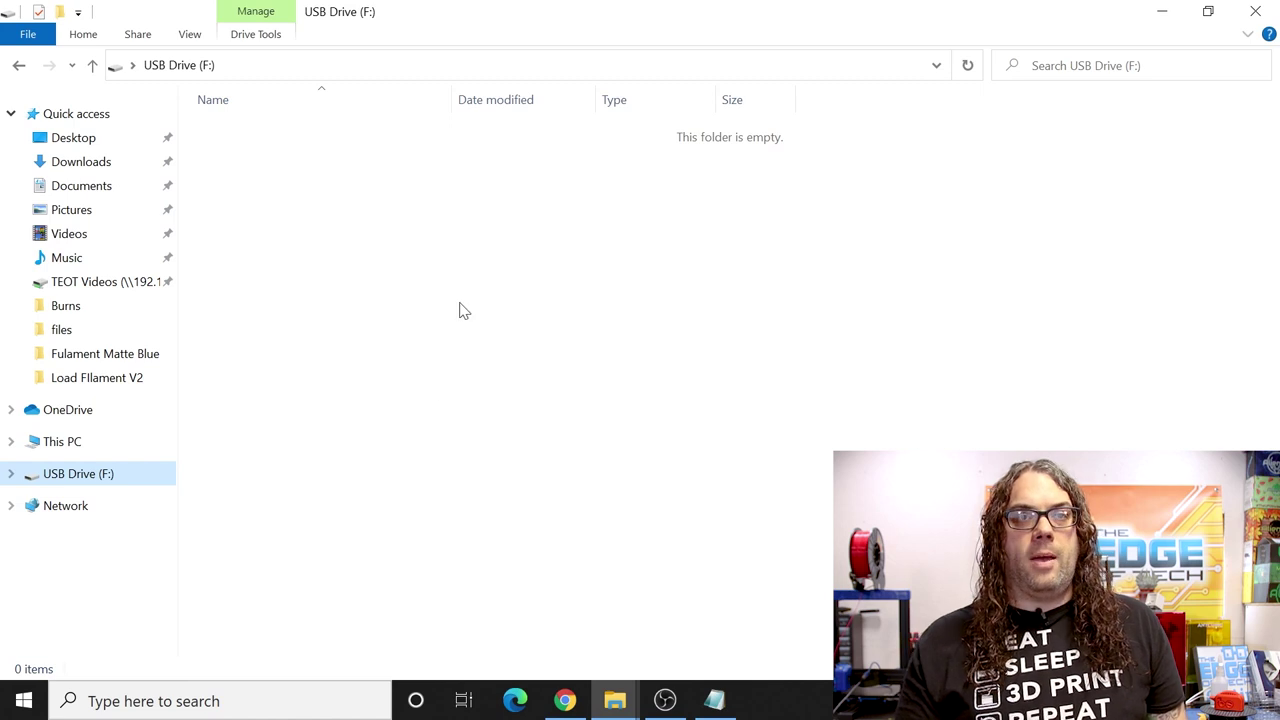
pyautogui.rightClick(155, 482)
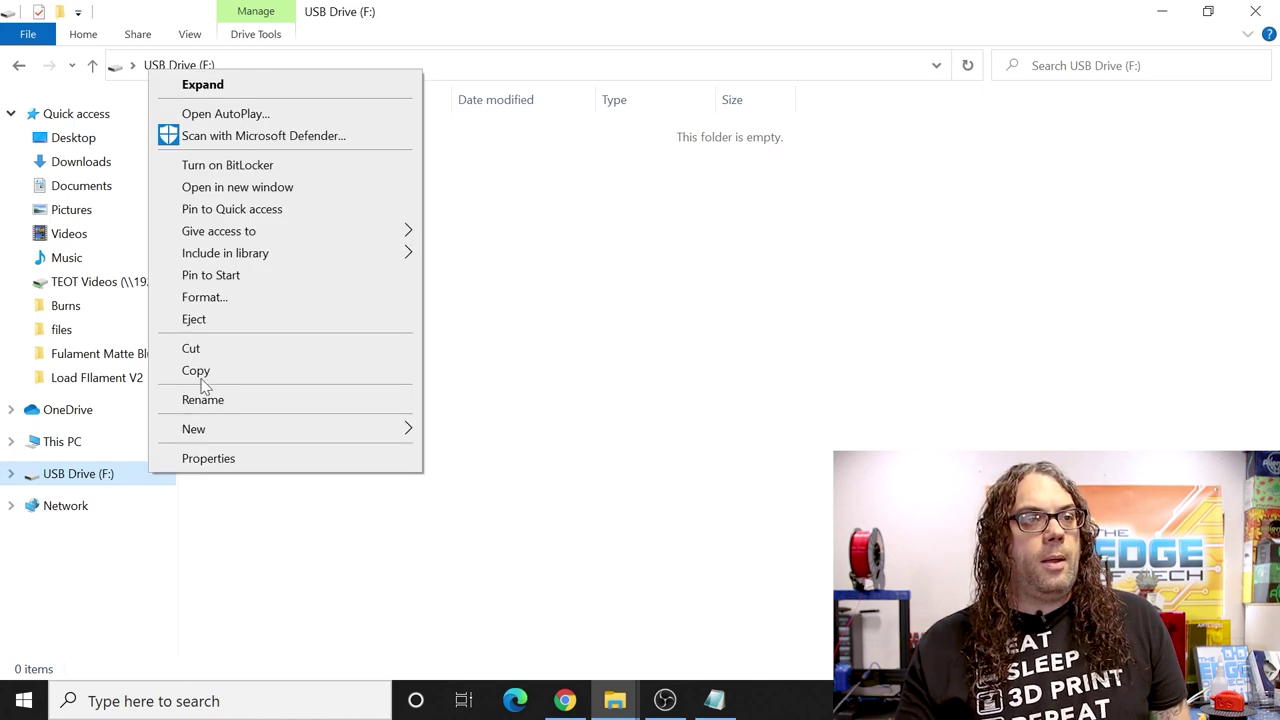
pyautogui.click(222, 298)
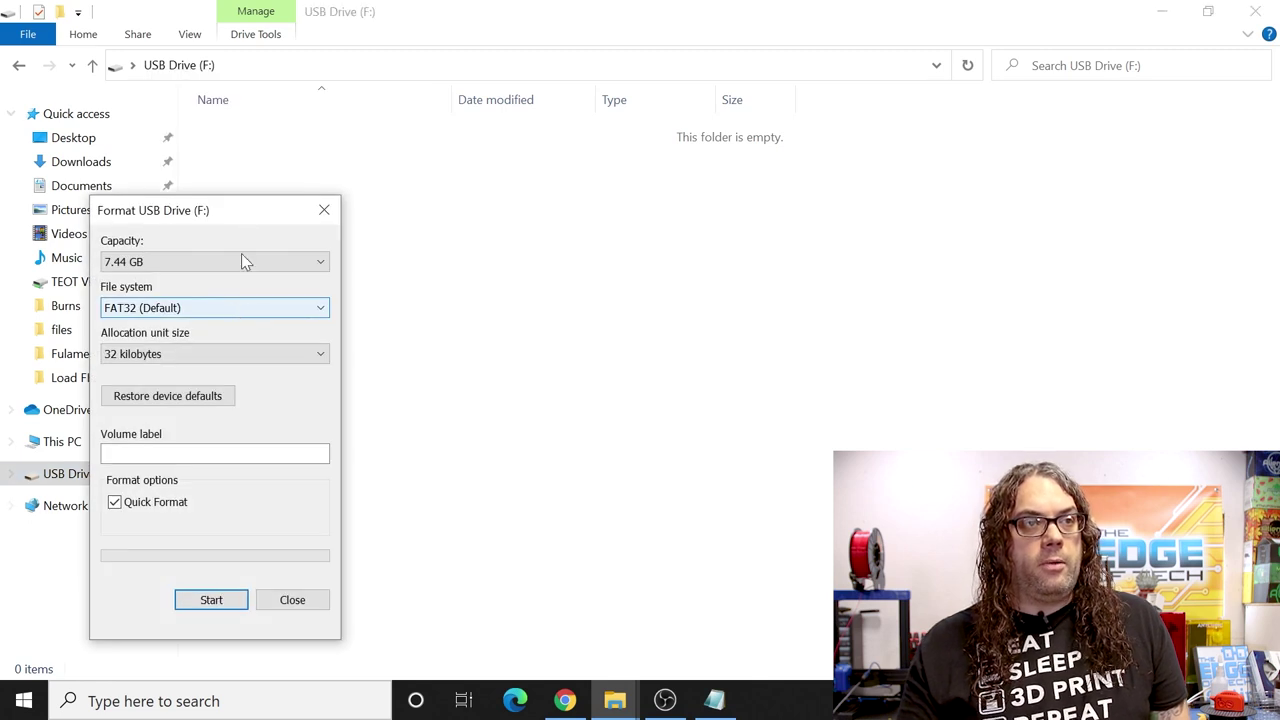
pyautogui.moveTo(246, 211); pyautogui.dragTo(402, 175)
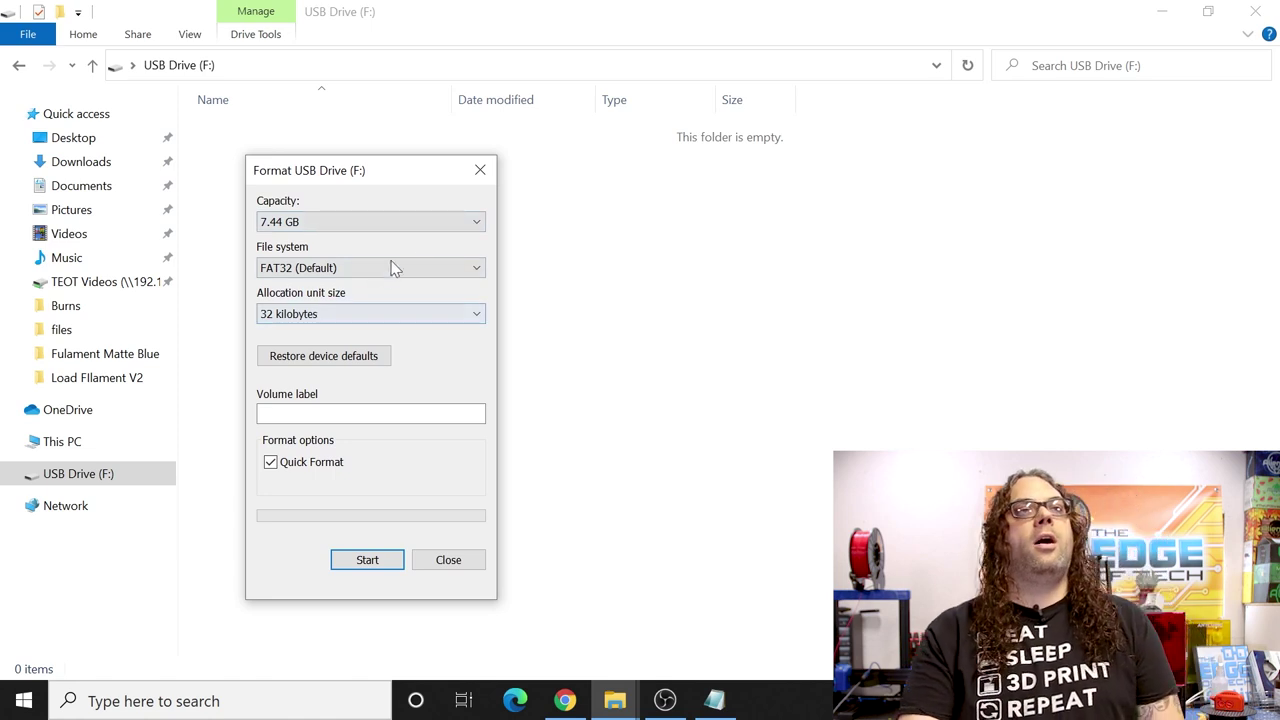
pyautogui.click(418, 228)
pyautogui.click(418, 236)
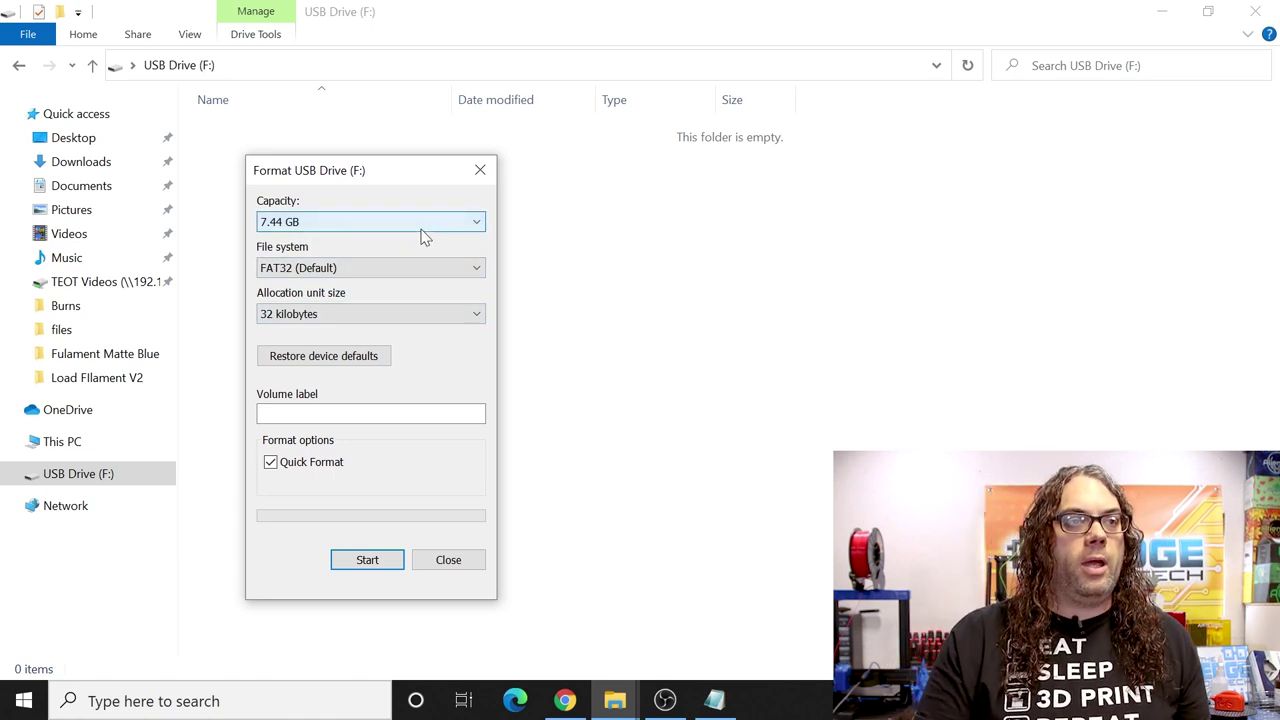
pyautogui.click(390, 320)
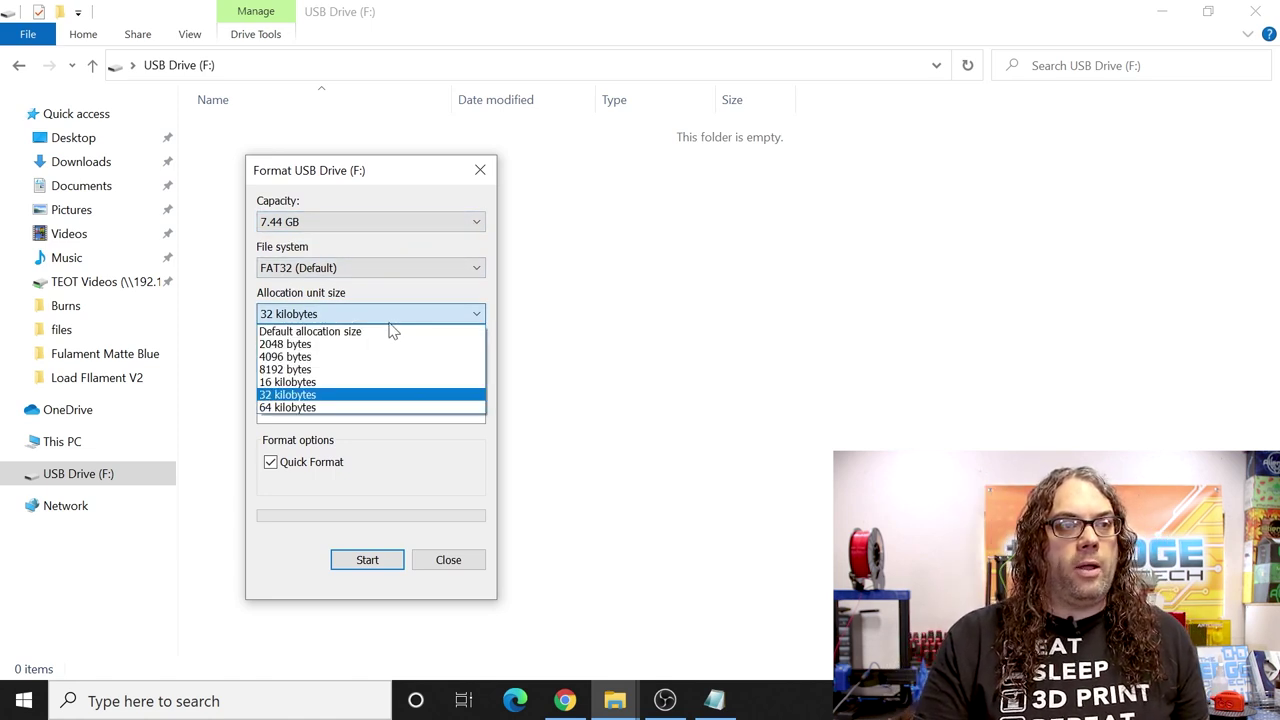
pyautogui.click(306, 358)
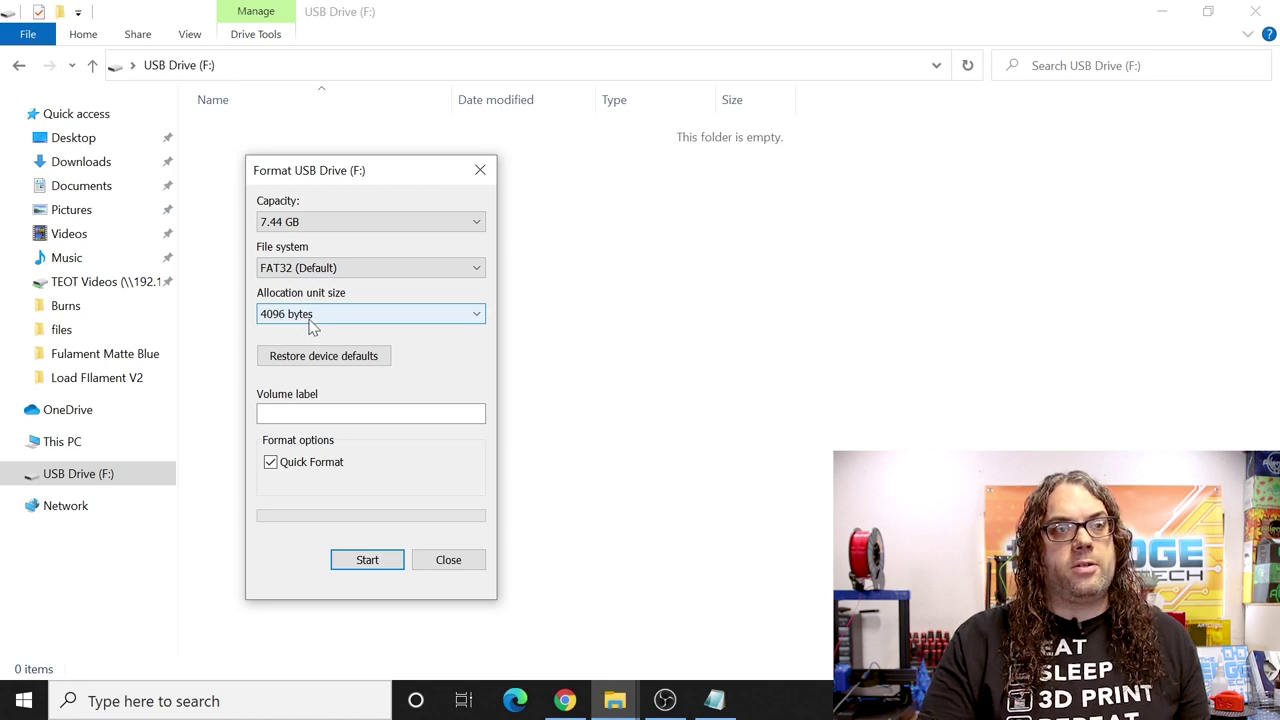
# - Quick-format USB Drive (F:) with these settings, accepting the data erasure, and close the format dialog
pyautogui.click(390, 566)
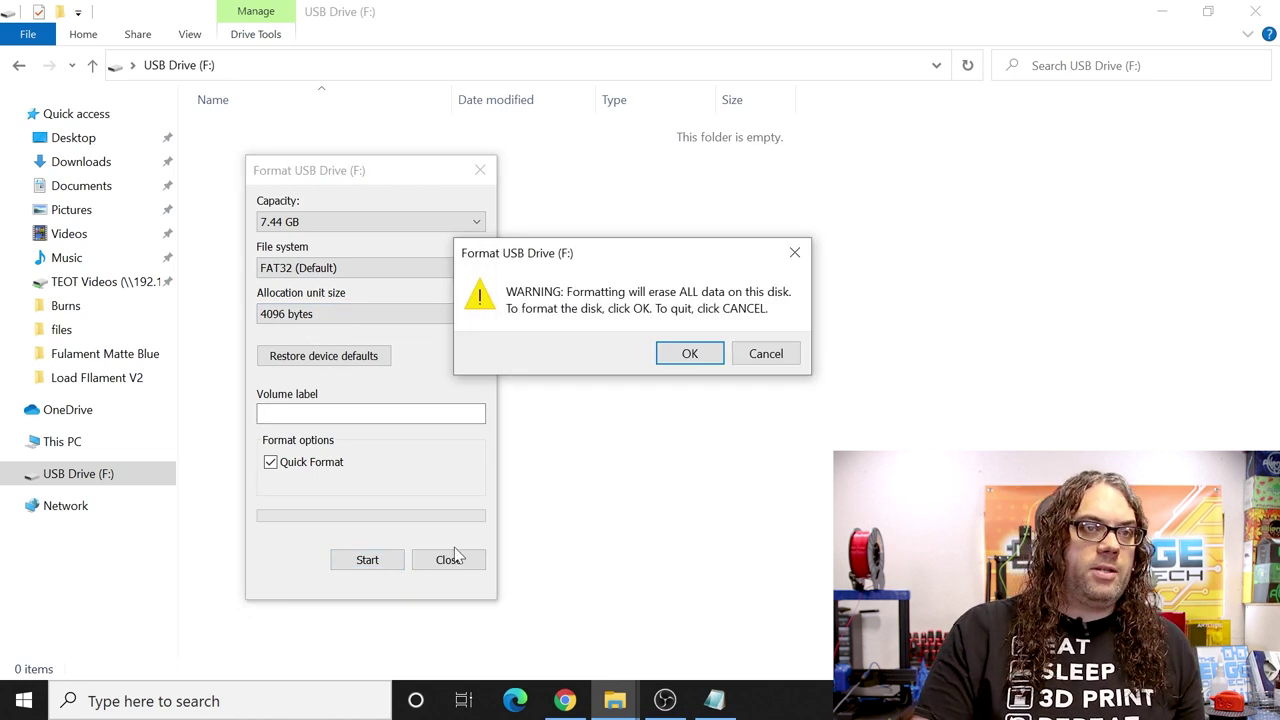
pyautogui.click(690, 354)
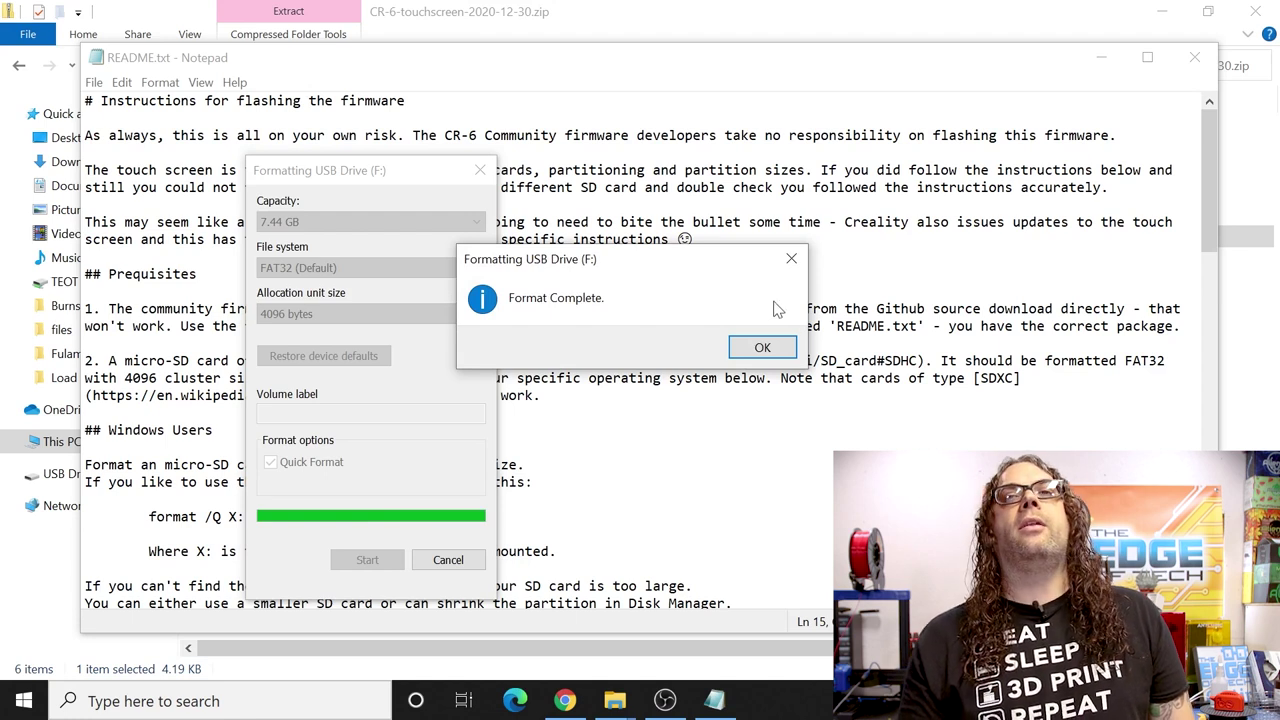
pyautogui.click(762, 346)
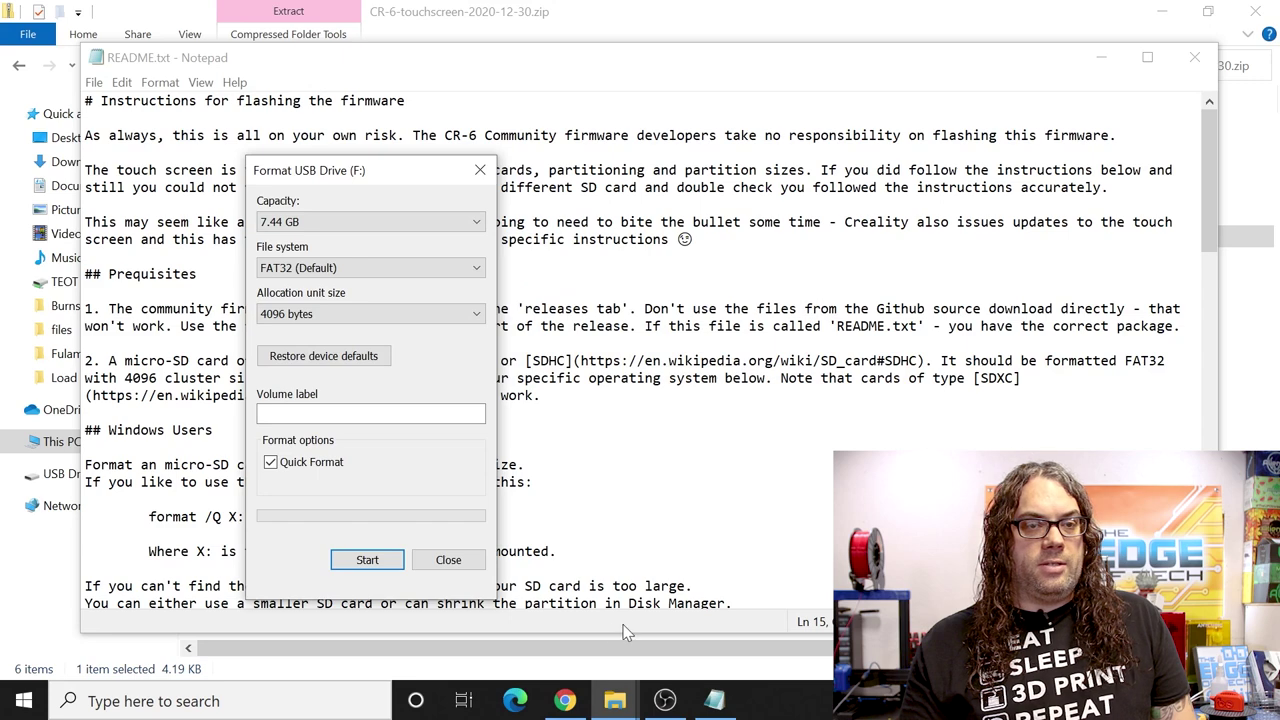
pyautogui.click(448, 559)
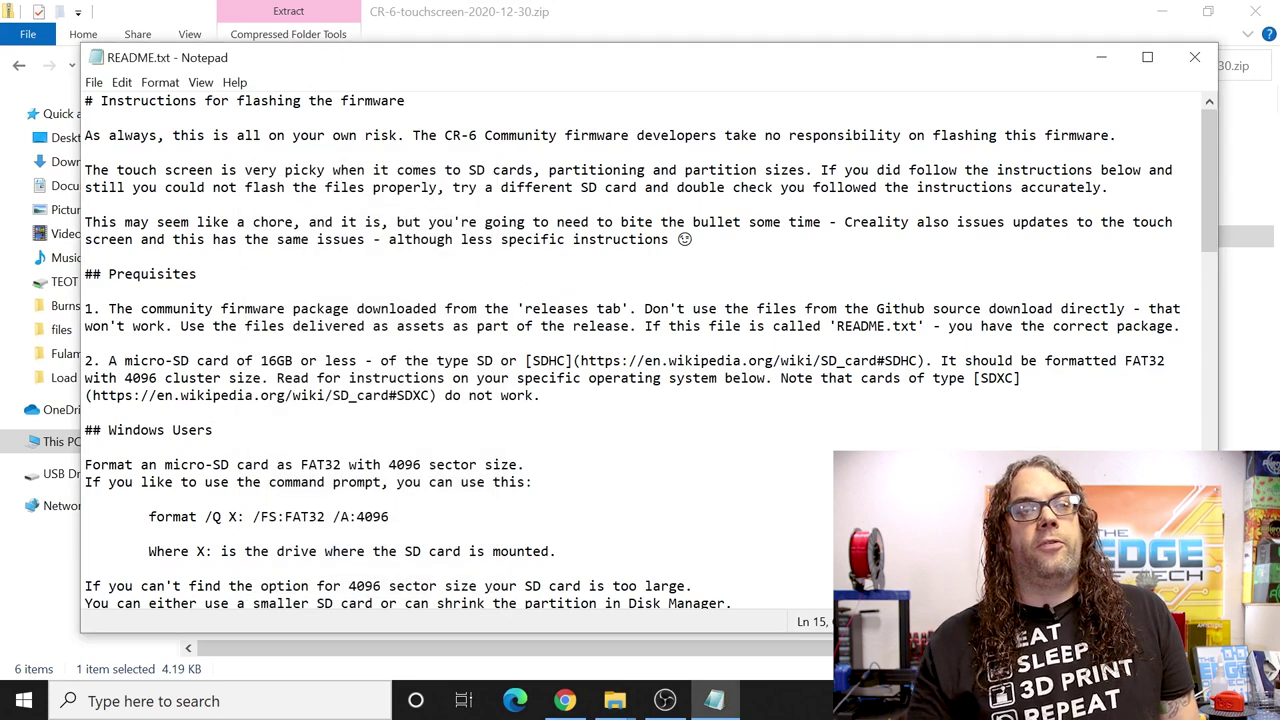
# - Read the README.txt instructions on placing the DWIN_SET folder on the formatted card, and close the file
pyautogui.scroll(-4, 650, 350)
pyautogui.scroll(4, 650, 350)
pyautogui.scroll(-4, 650, 350)
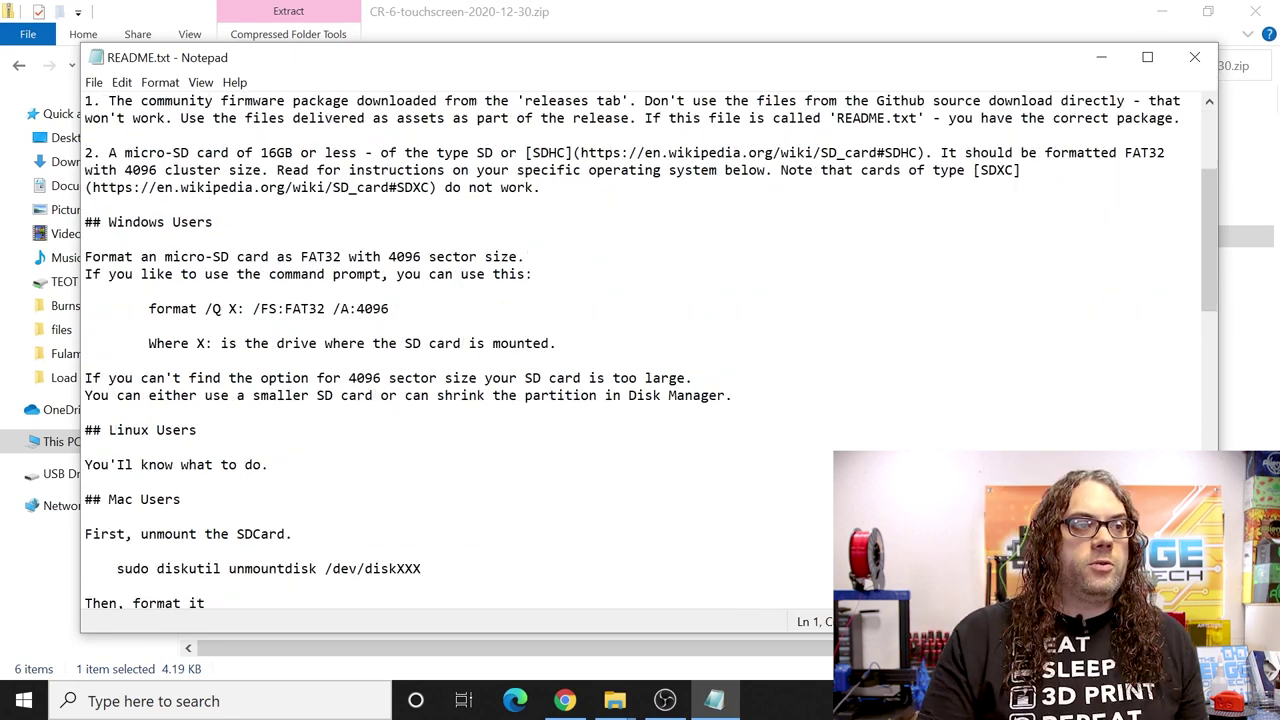
pyautogui.scroll(-9, 650, 350)
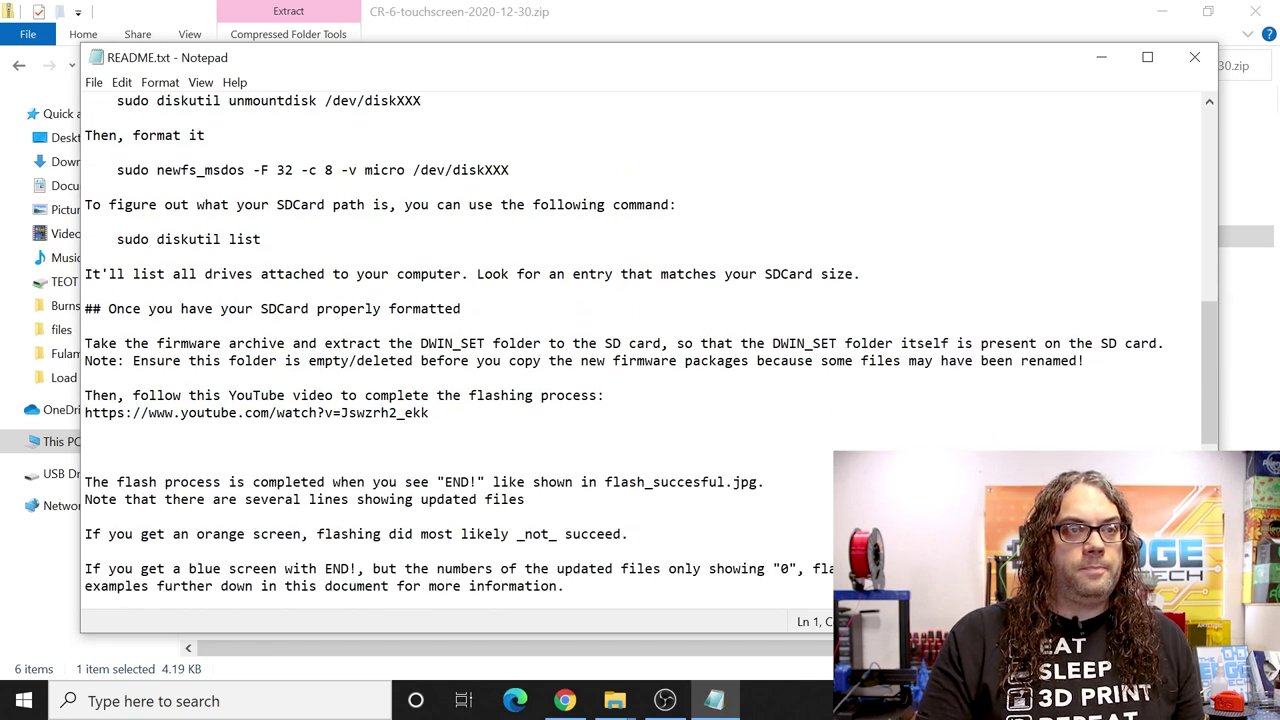
pyautogui.moveTo(493, 343); pyautogui.dragTo(437, 343)
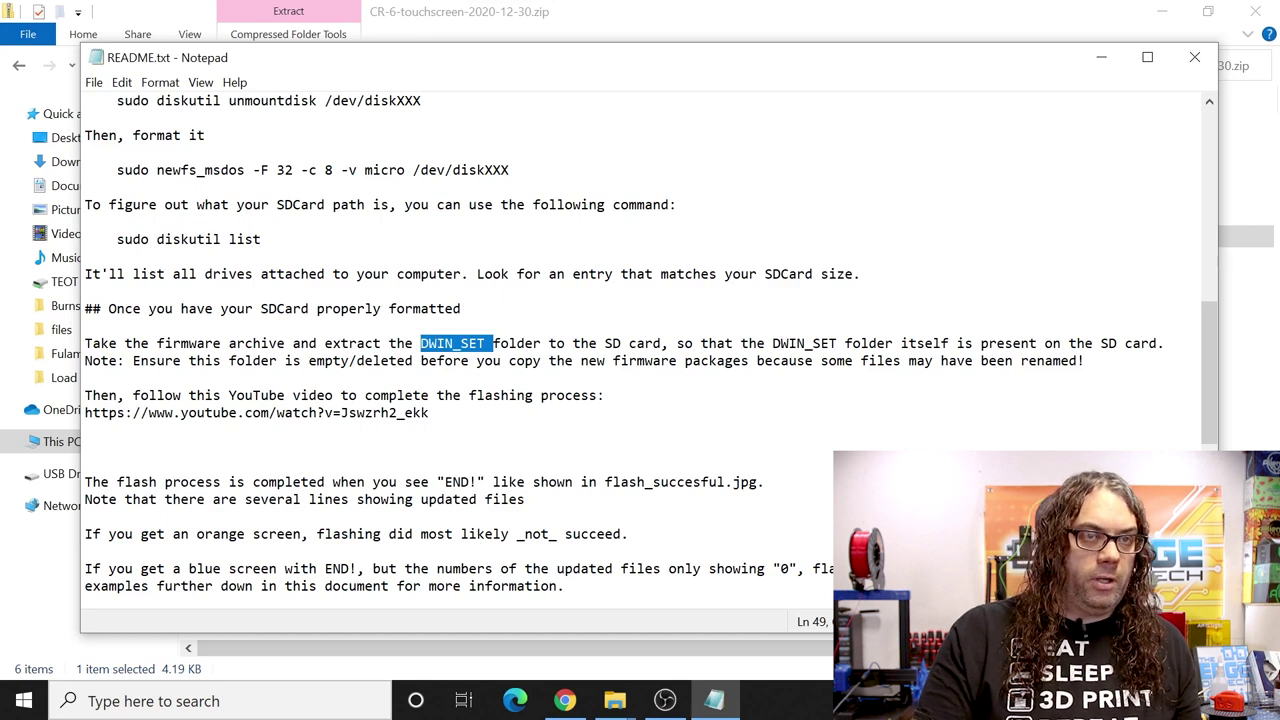
pyautogui.moveTo(549, 343); pyautogui.dragTo(677, 361)
pyautogui.click(677, 361)
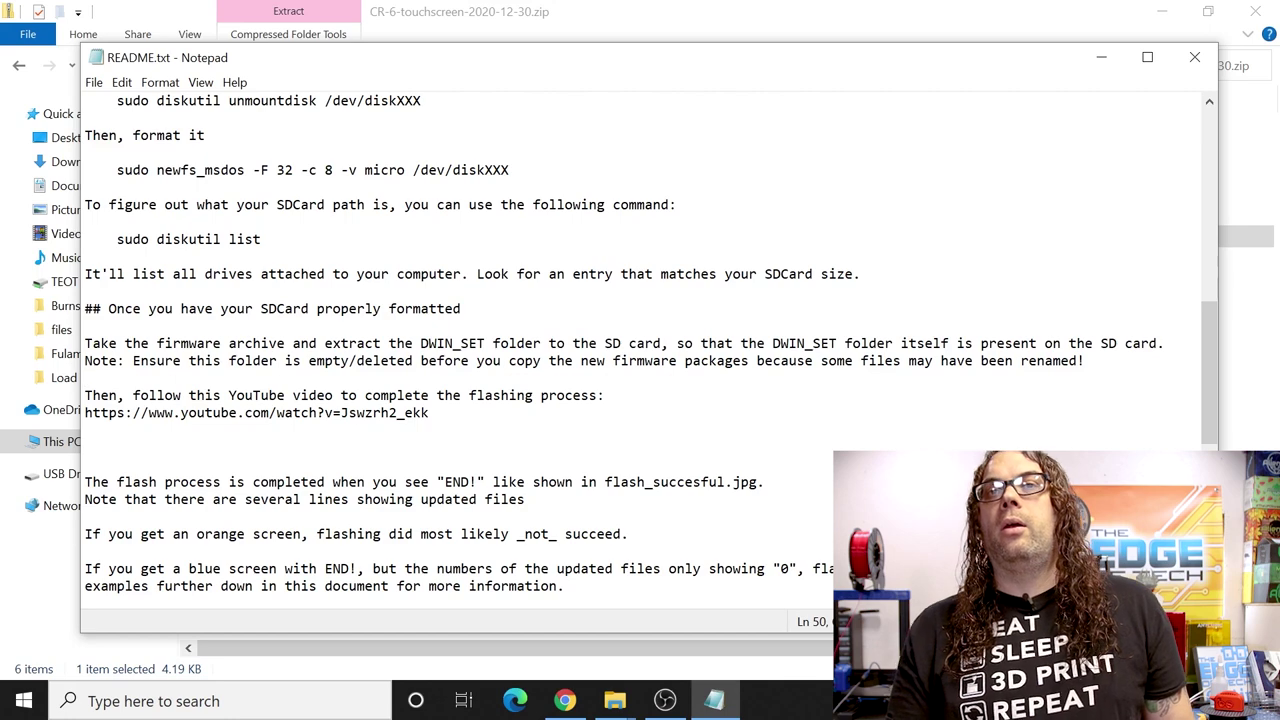
pyautogui.moveTo(781, 361); pyautogui.dragTo(870, 343)
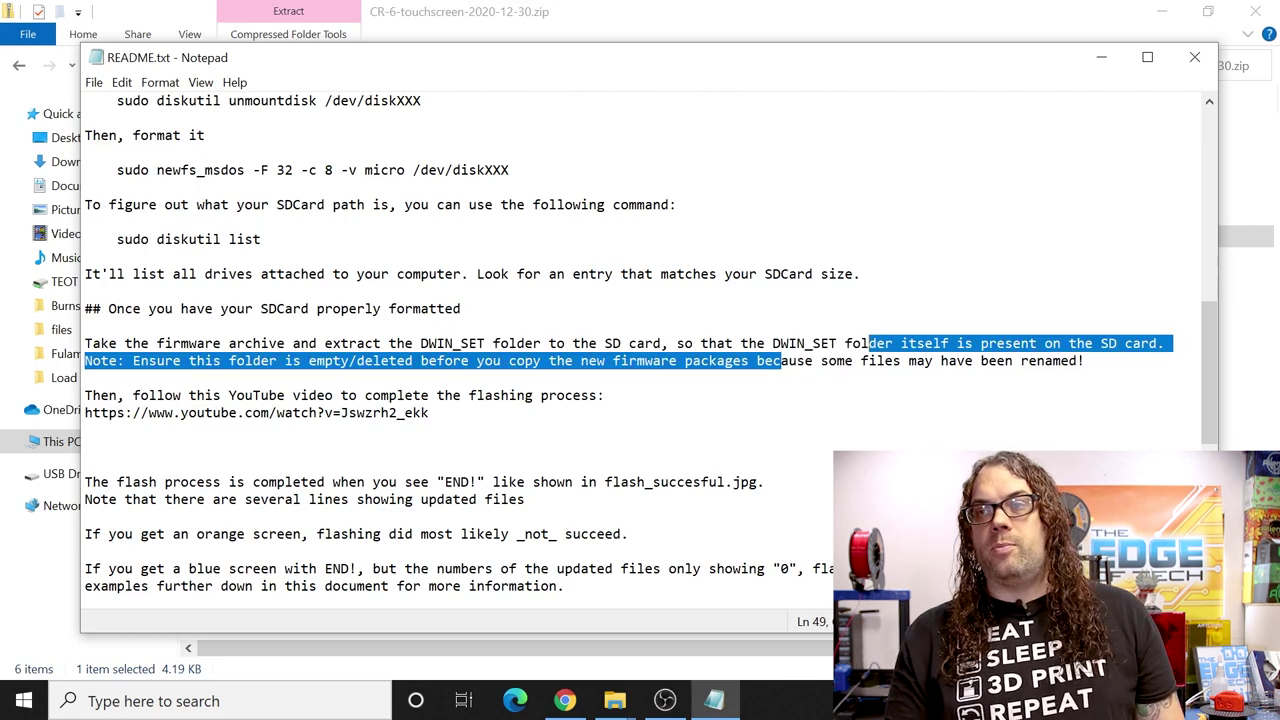
pyautogui.click(1194, 57)
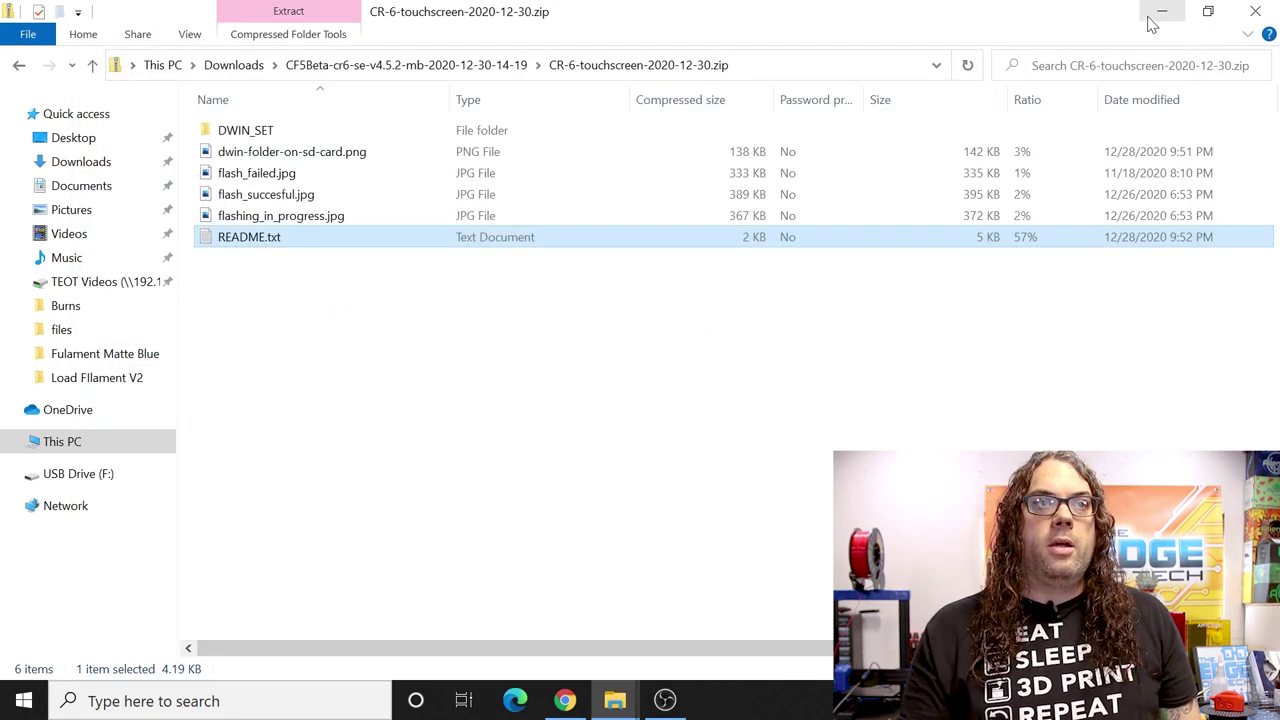
# - Look through the contents of the DWIN_SET folder in the touchscreen archive, and return to the archive's top level
pyautogui.click(365, 130)
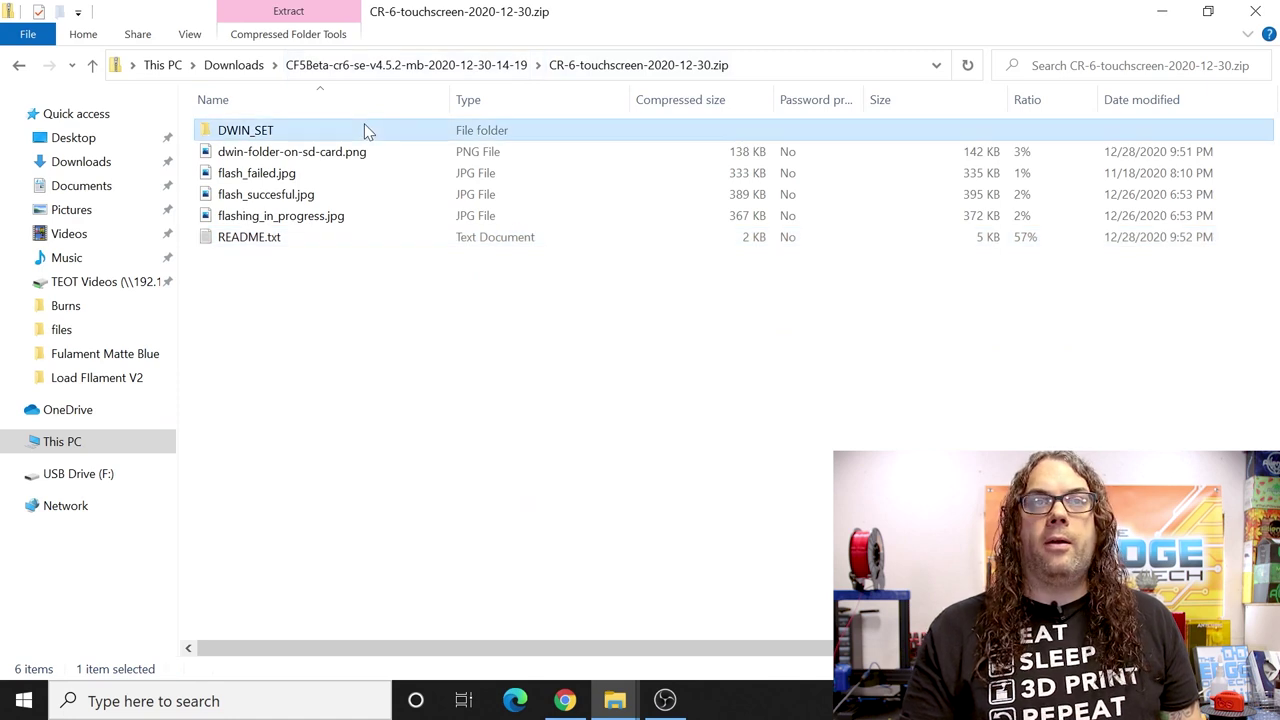
pyautogui.doubleClick(365, 130)
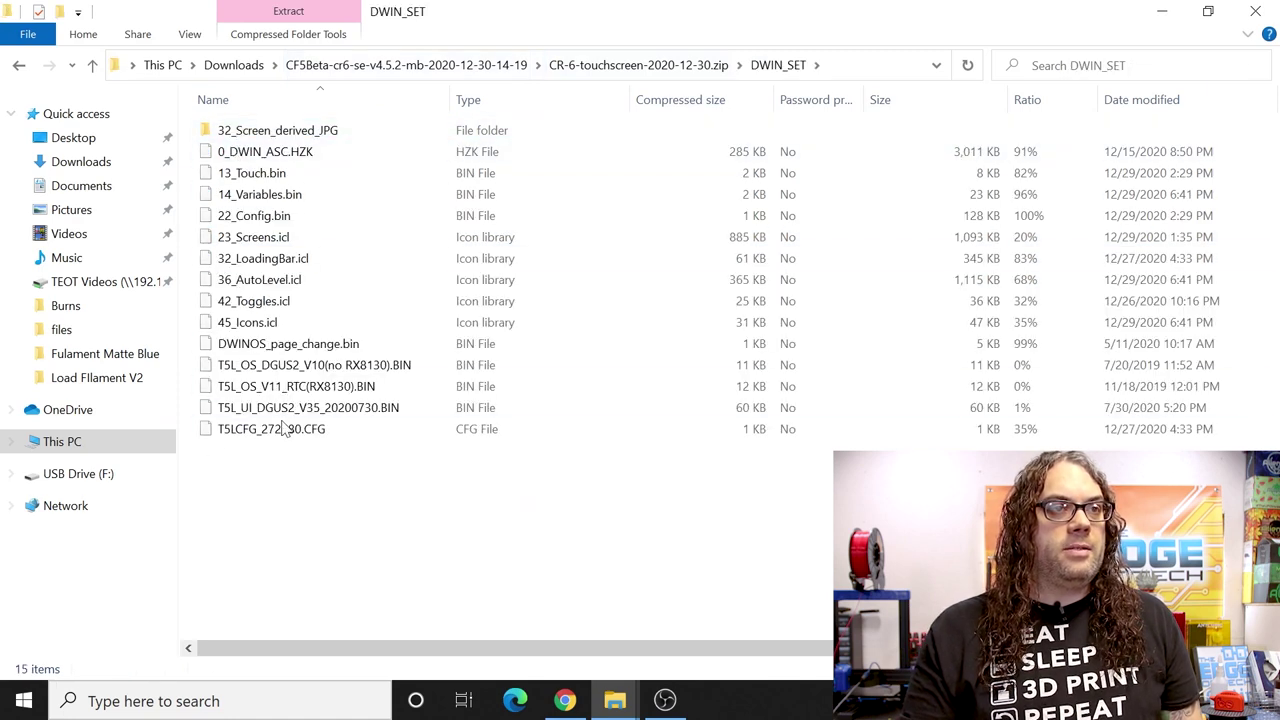
pyautogui.click(17, 66)
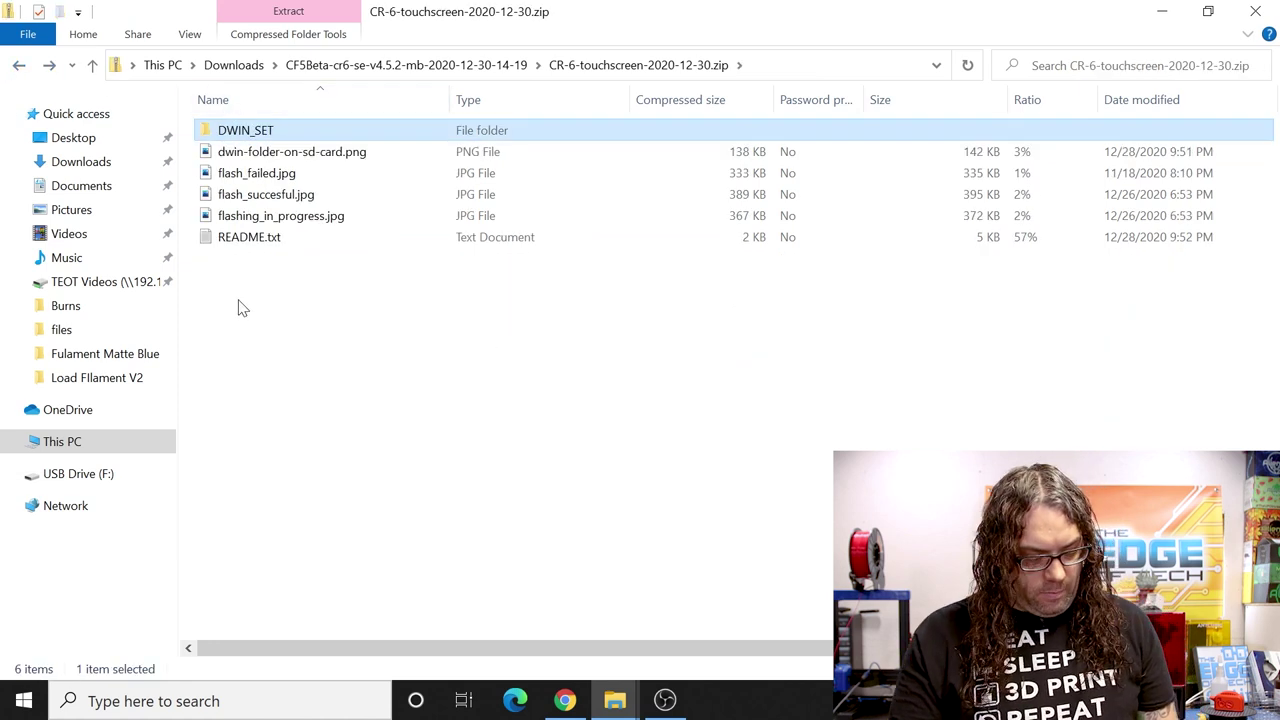
# - Copy the DWIN_SET folder from the touchscreen archive to the root of USB Drive (F:), and eject the drive
pyautogui.rightClick(279, 131)
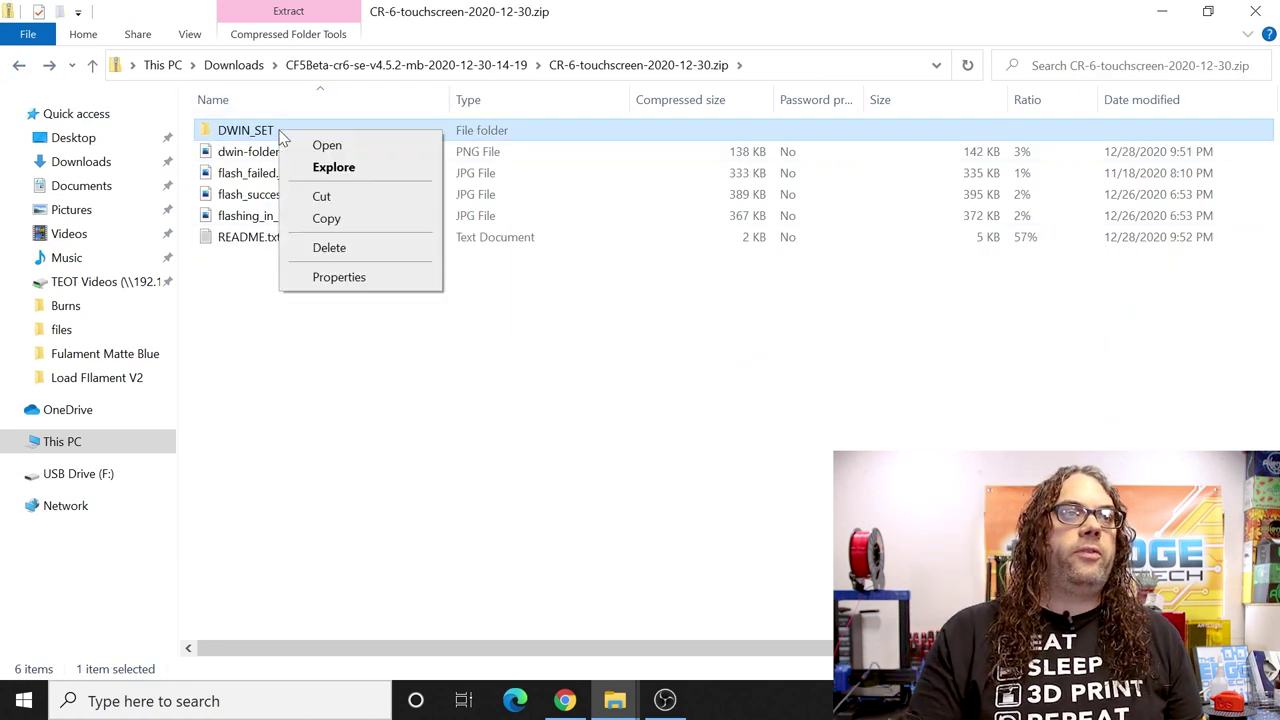
pyautogui.click(327, 221)
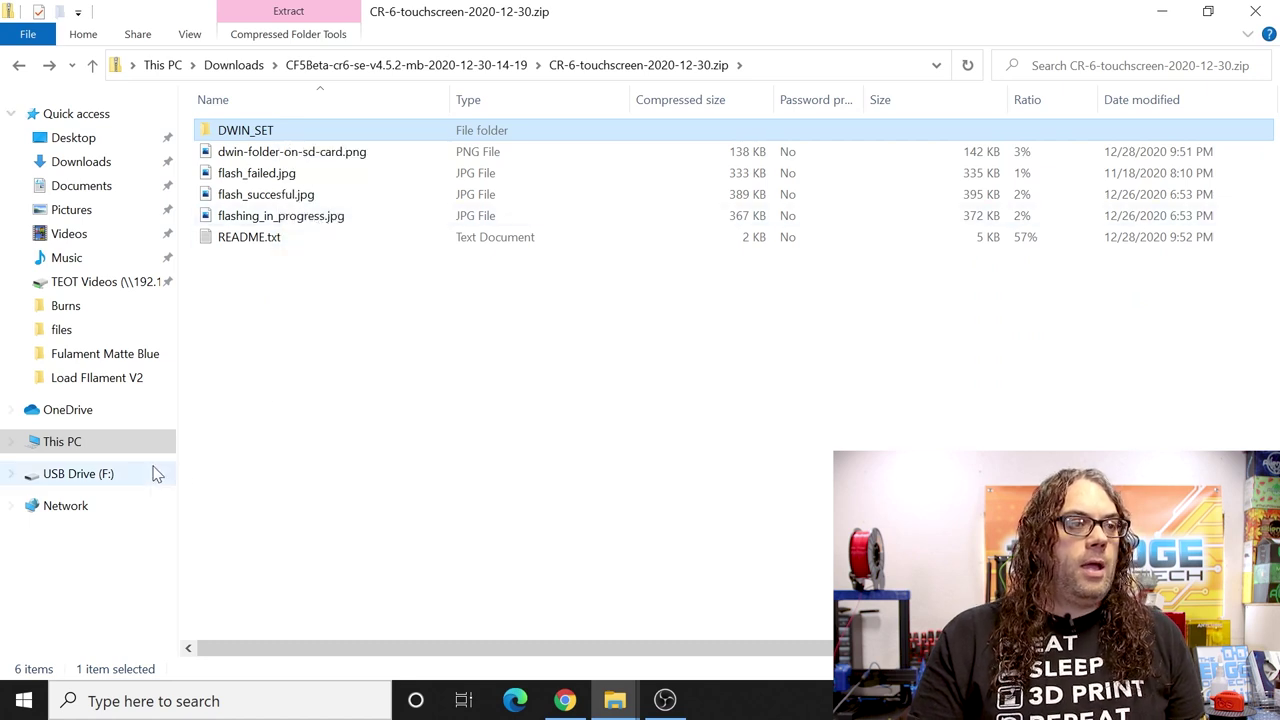
pyautogui.click(80, 474)
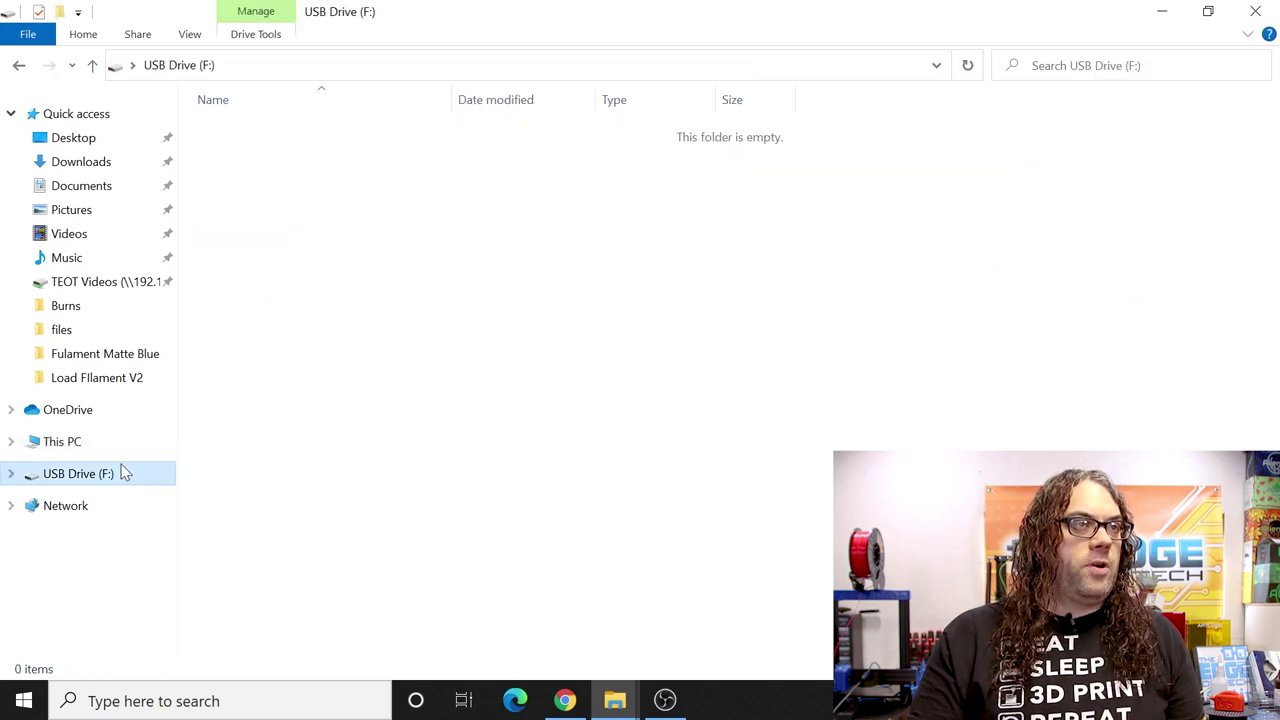
pyautogui.rightClick(285, 210)
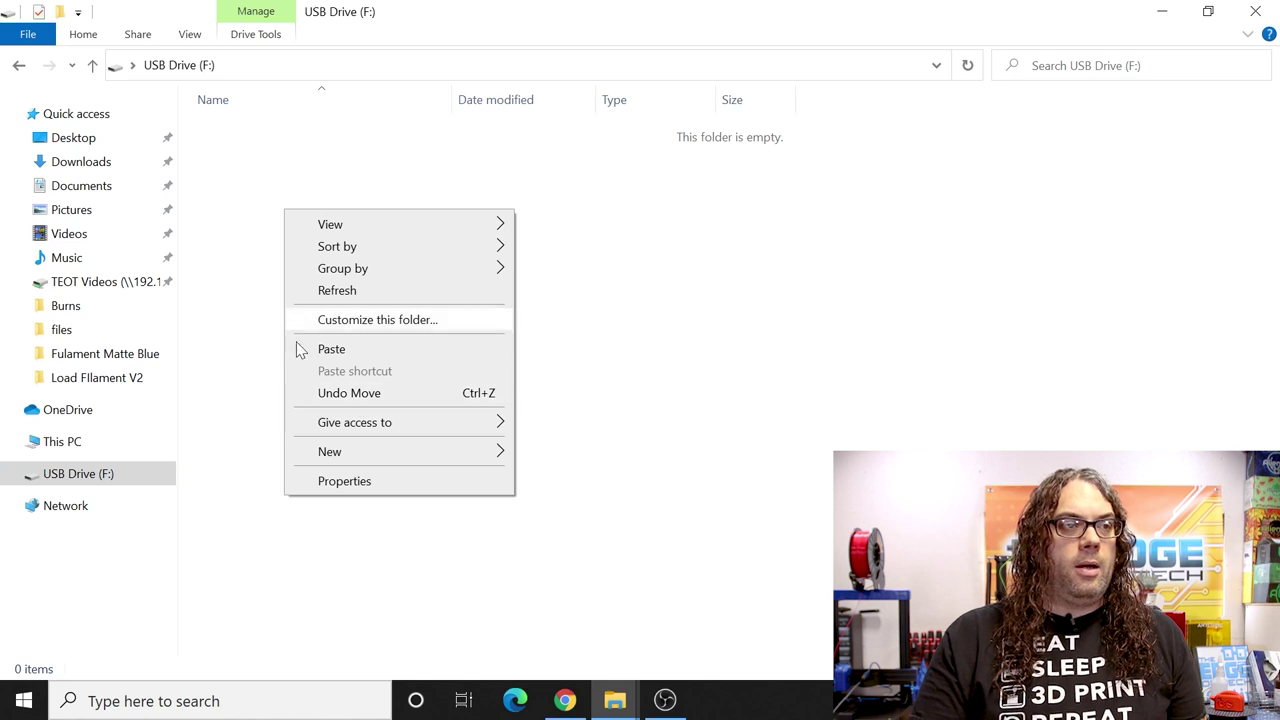
pyautogui.moveTo(435, 458)
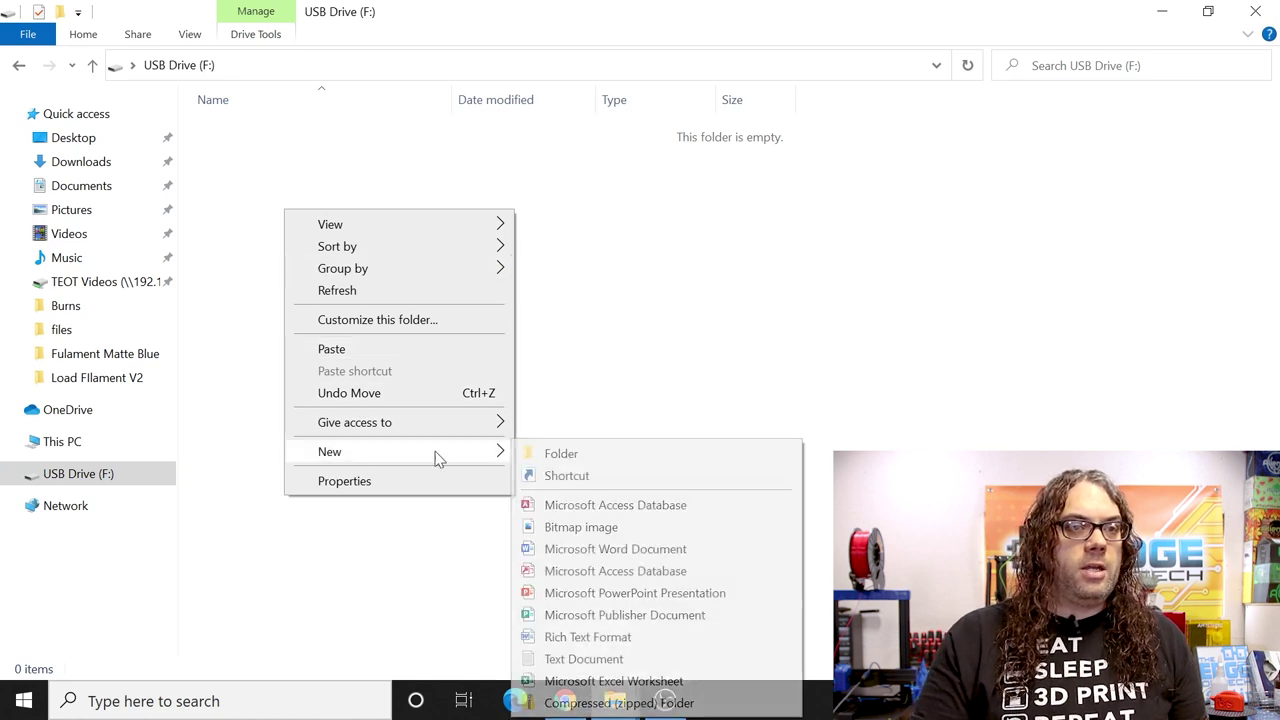
pyautogui.click(415, 356)
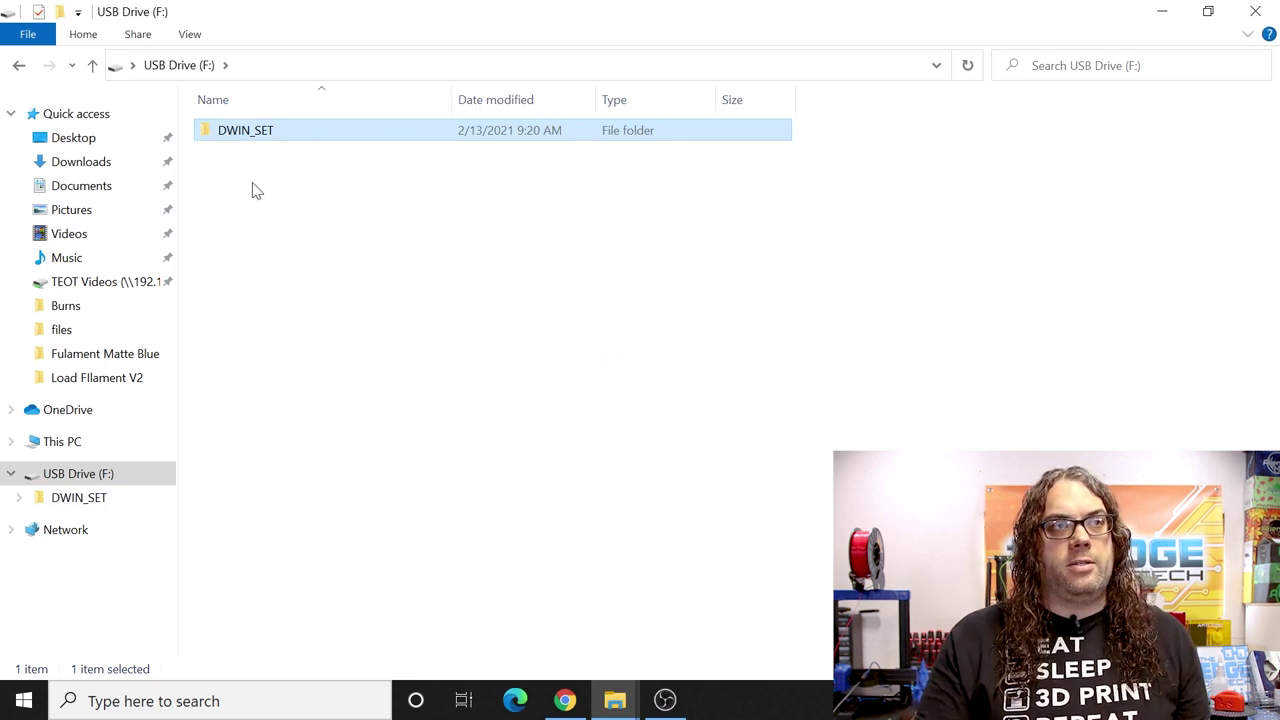
pyautogui.rightClick(155, 479)
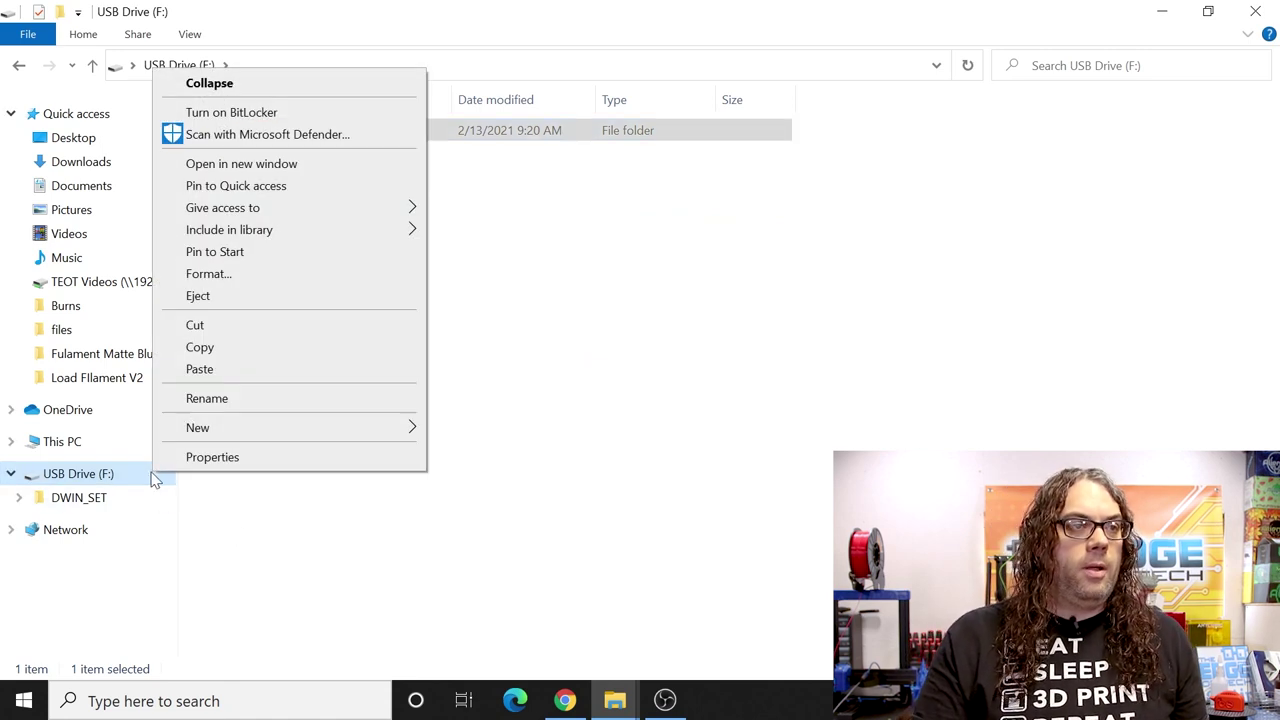
pyautogui.click(197, 297)
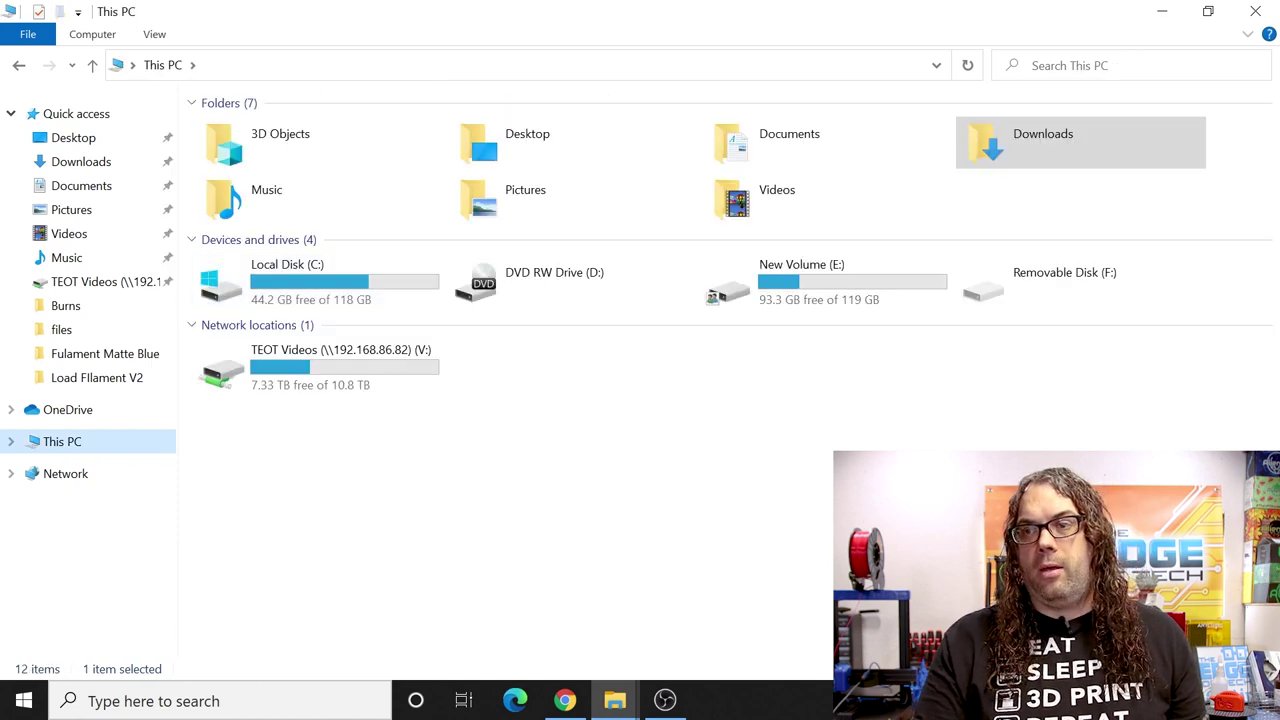